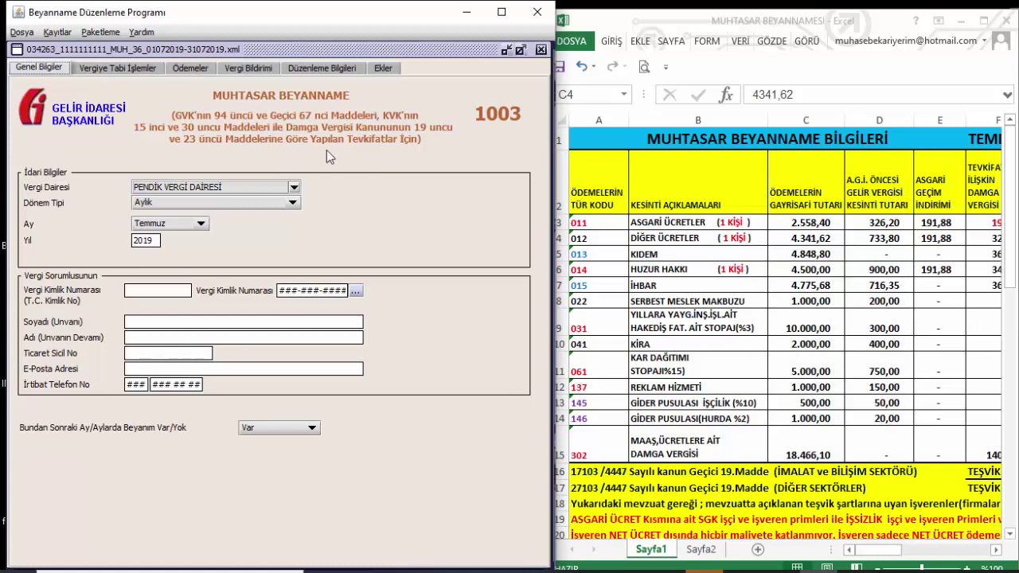
# Step: Maximize the MUHTASAR BEYANNAMESİ workbook and review the ASGARİ ÜCRETLER (011) row's gross pay, income tax, AGİ and stamp tax, plus the DİĞER ÜCRETLER label
pyautogui.click(984, 22)
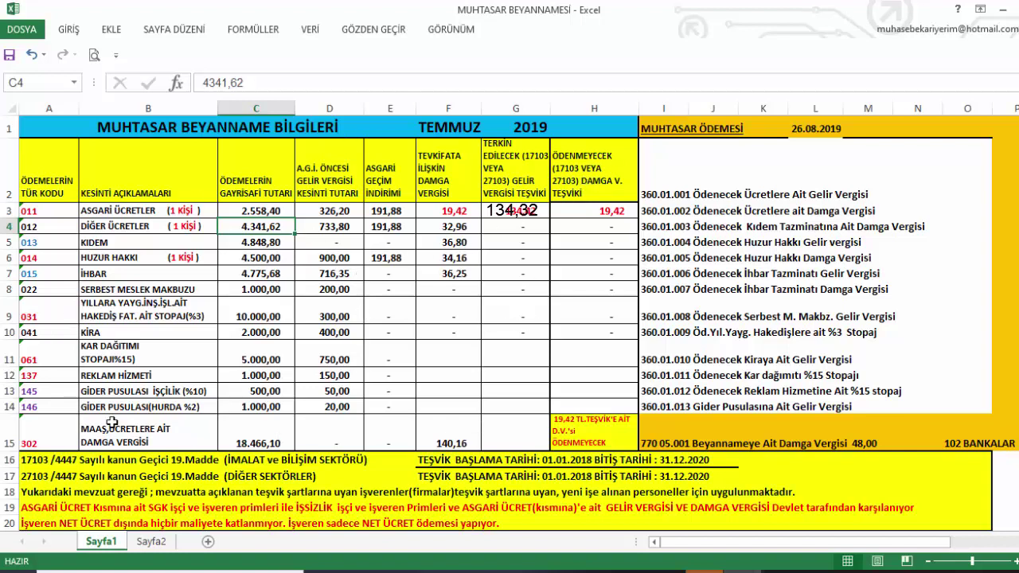
pyautogui.click(49, 211)
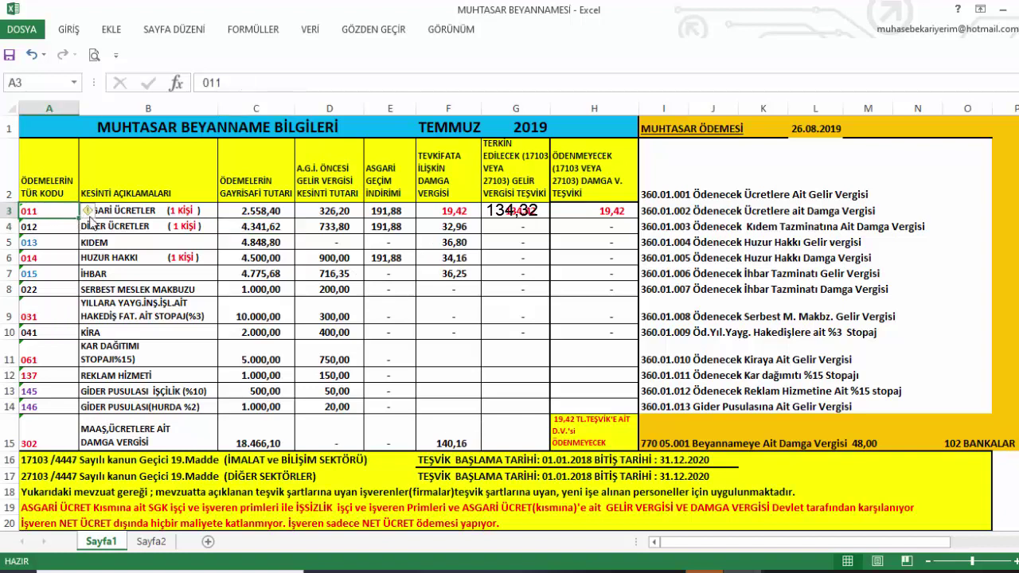
pyautogui.press('Right')
pyautogui.press('Right')
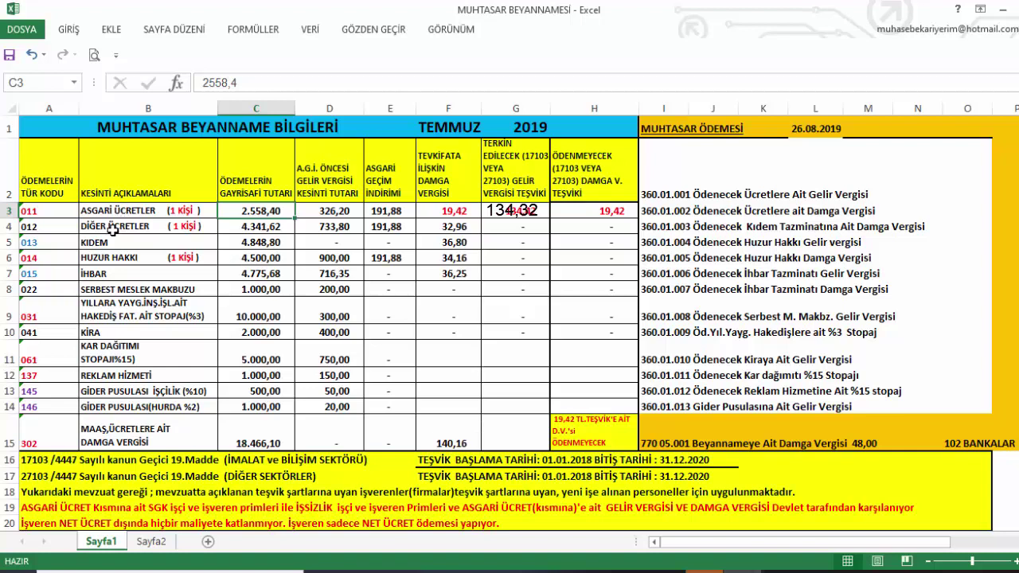
pyautogui.click(110, 213)
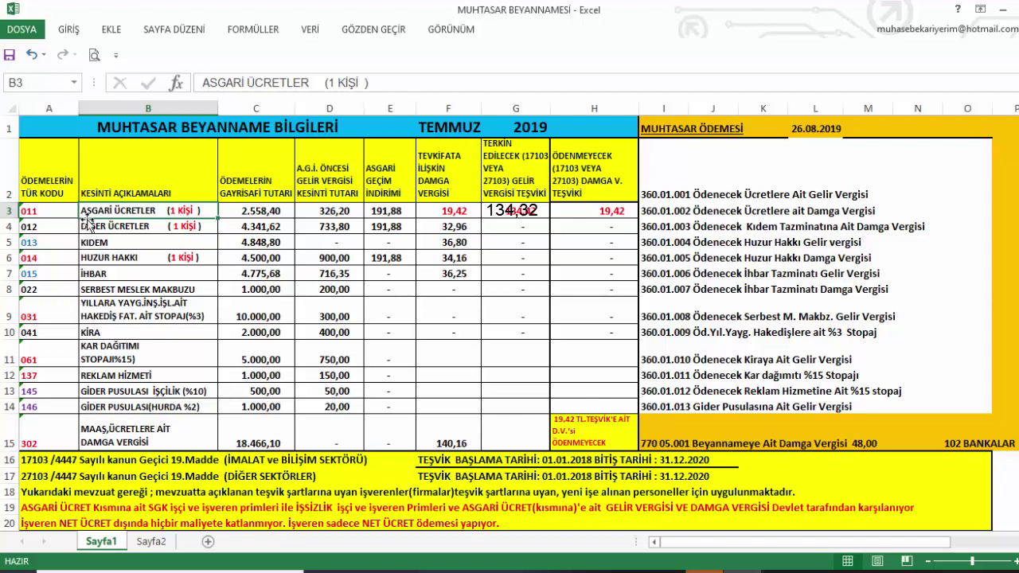
pyautogui.click(132, 228)
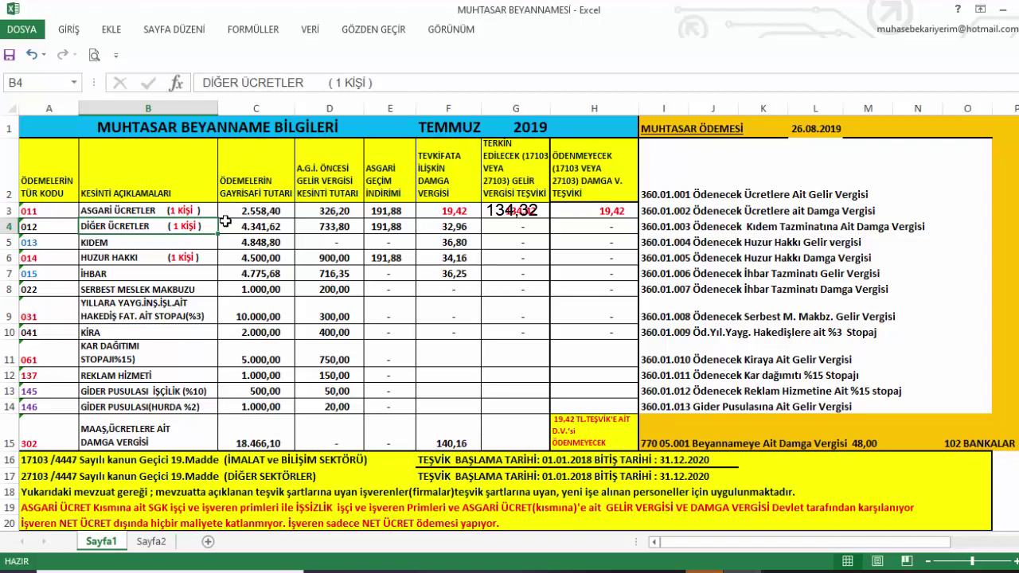
pyautogui.click(312, 212)
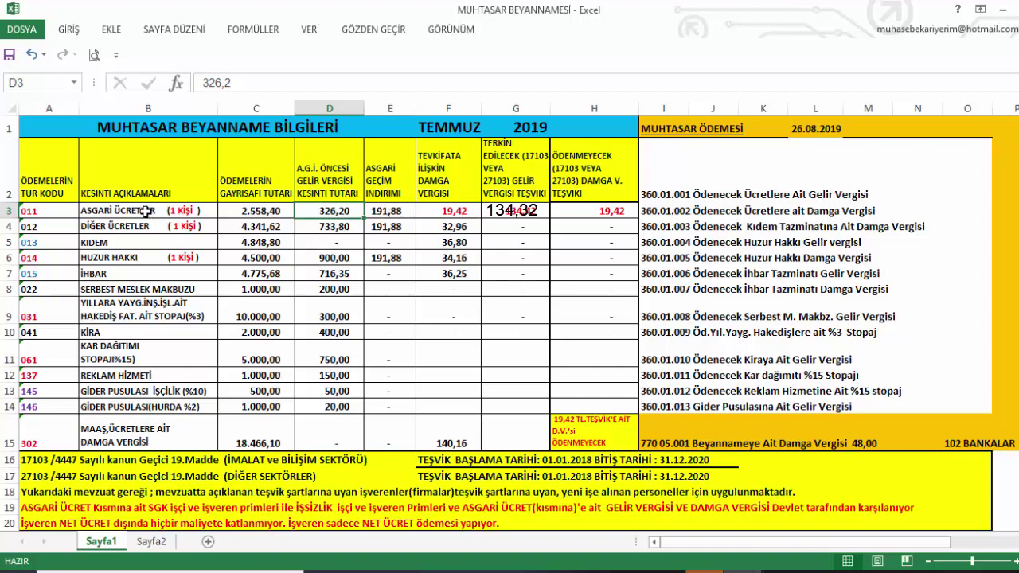
pyautogui.click(390, 213)
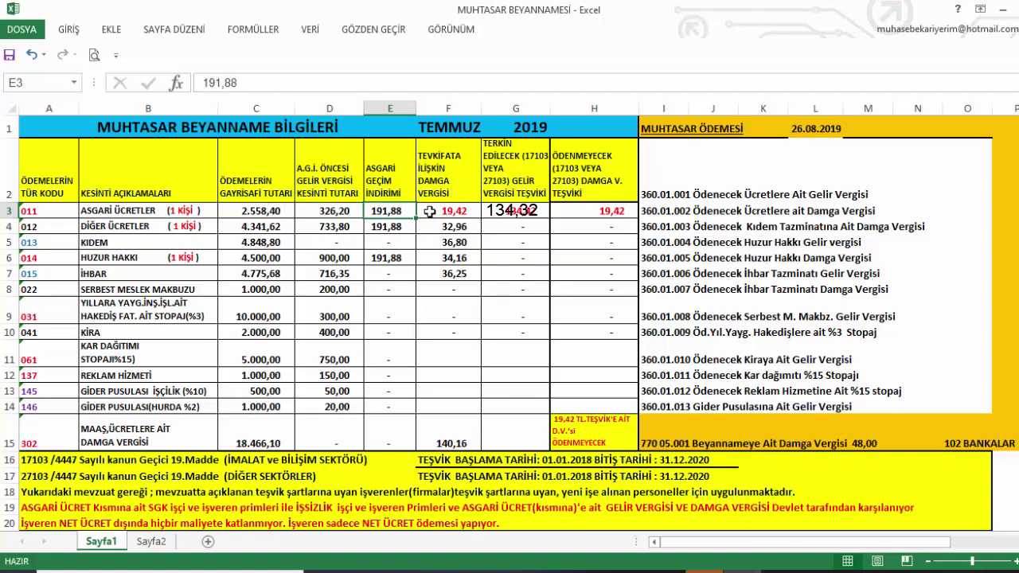
pyautogui.click(429, 211)
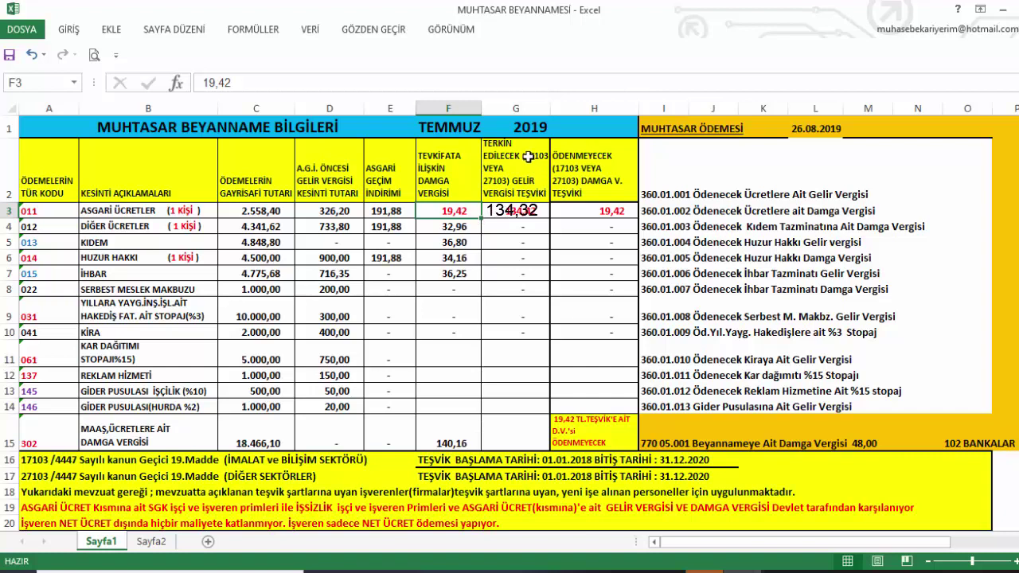
# Step: Examine the income tax and stamp tax incentive cells of the 011 row and the 17103/27103 law notes below the table
pyautogui.click(515, 210)
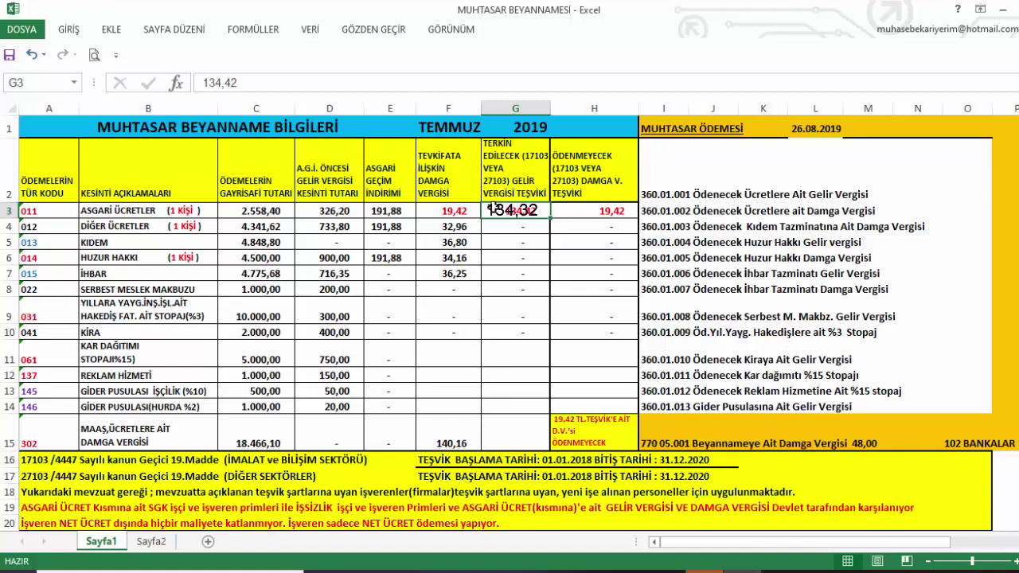
pyautogui.click(571, 211)
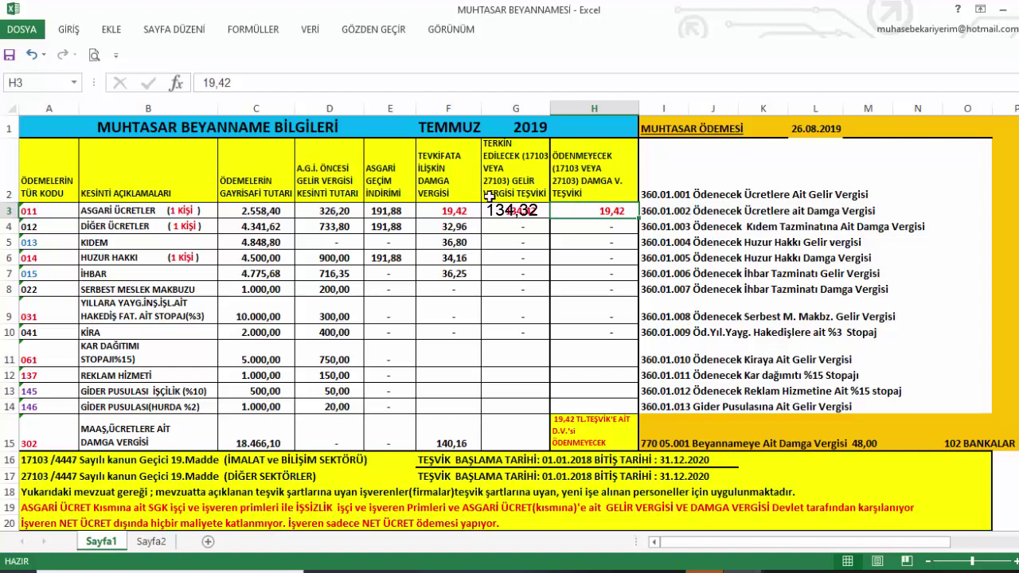
pyautogui.click(29, 478)
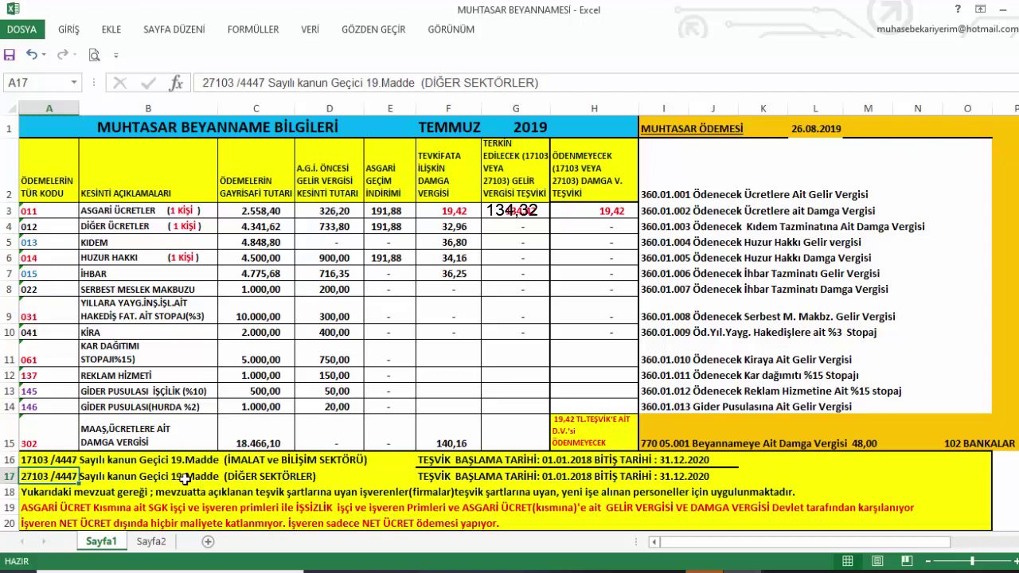
pyautogui.click(38, 511)
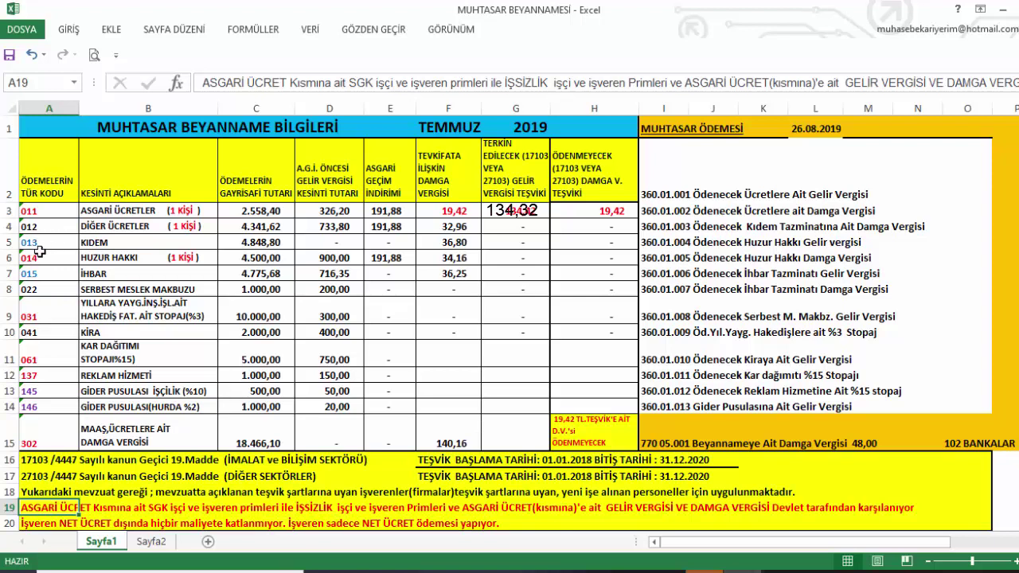
# Step: Review the KIDEM row (code 013), checking its description, gross payment amount and stamp tax
pyautogui.click(48, 246)
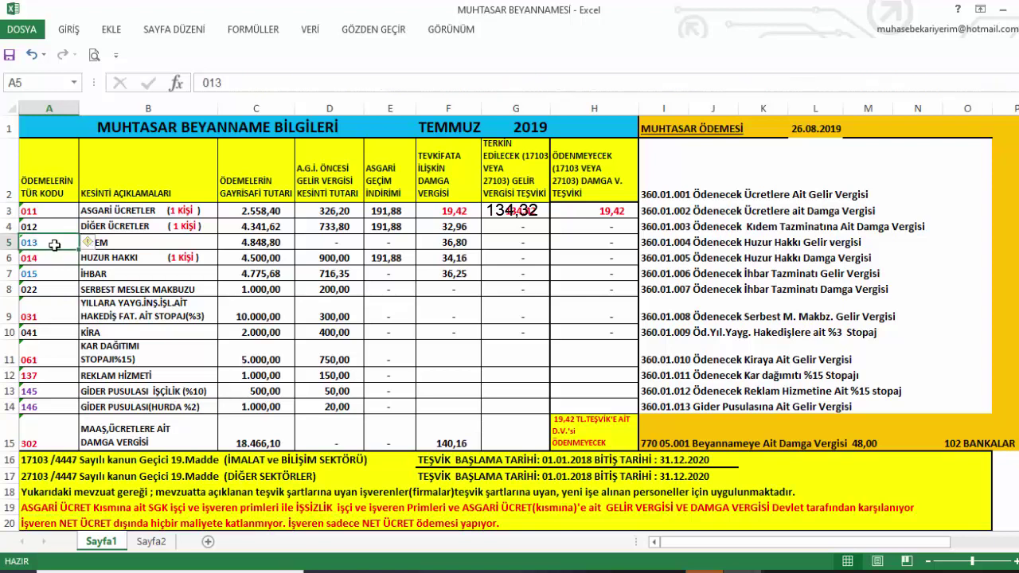
pyautogui.click(153, 246)
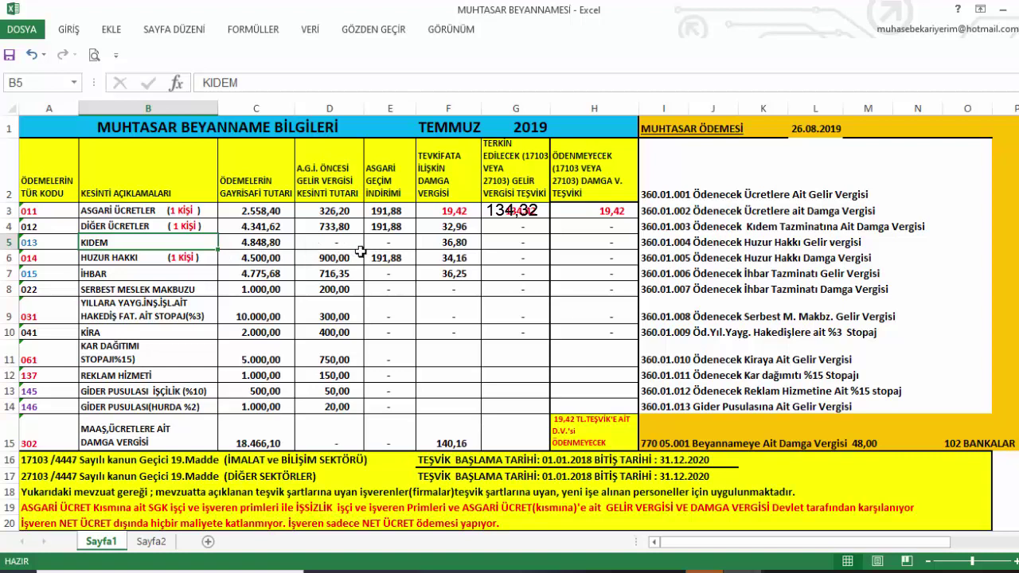
pyautogui.click(262, 242)
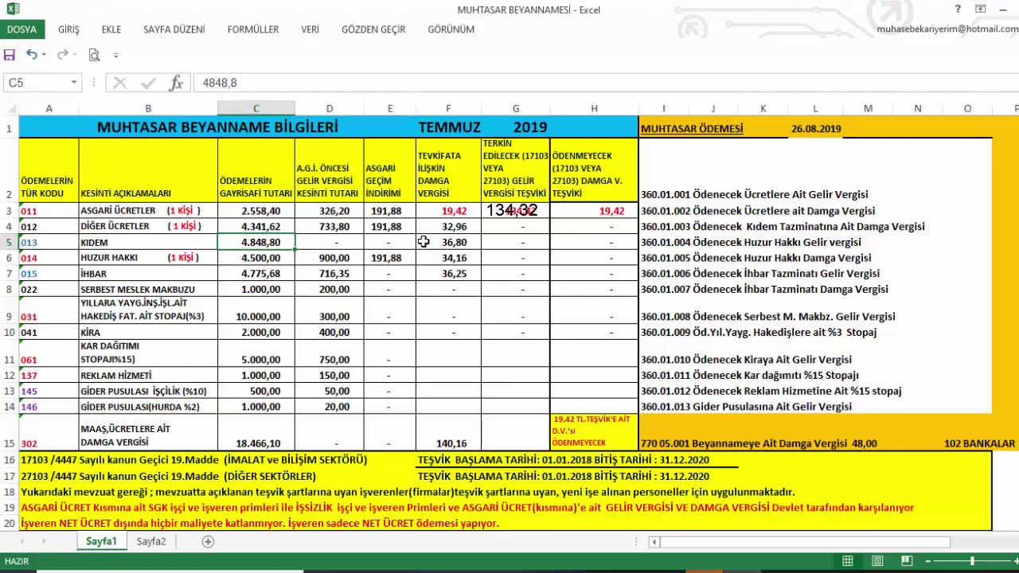
pyautogui.click(423, 242)
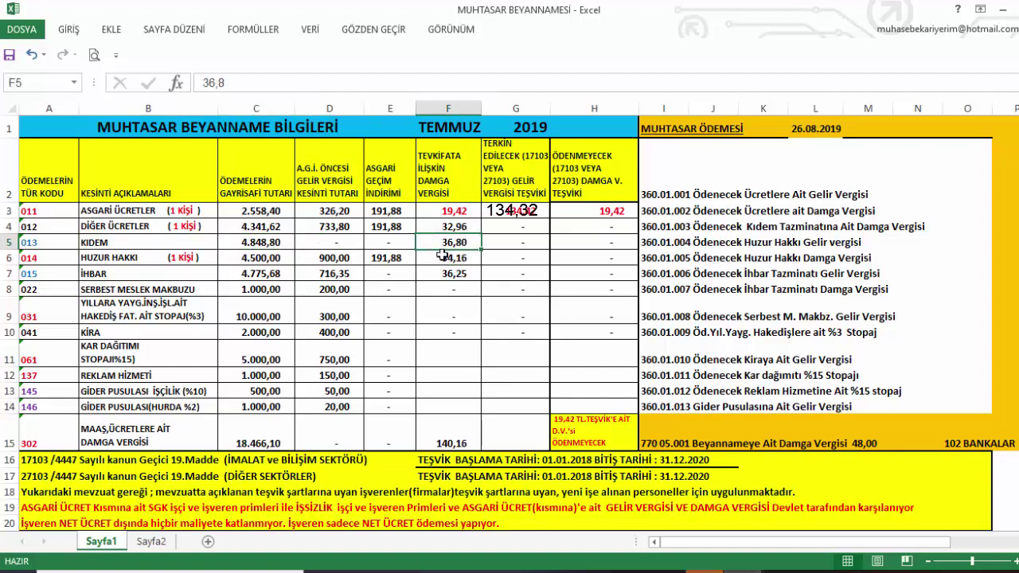
# Step: Read the 014 HUZUR HAKKI note below the table and review that row's gross amount, income tax, AGİ and stamp tax
pyautogui.click(59, 262)
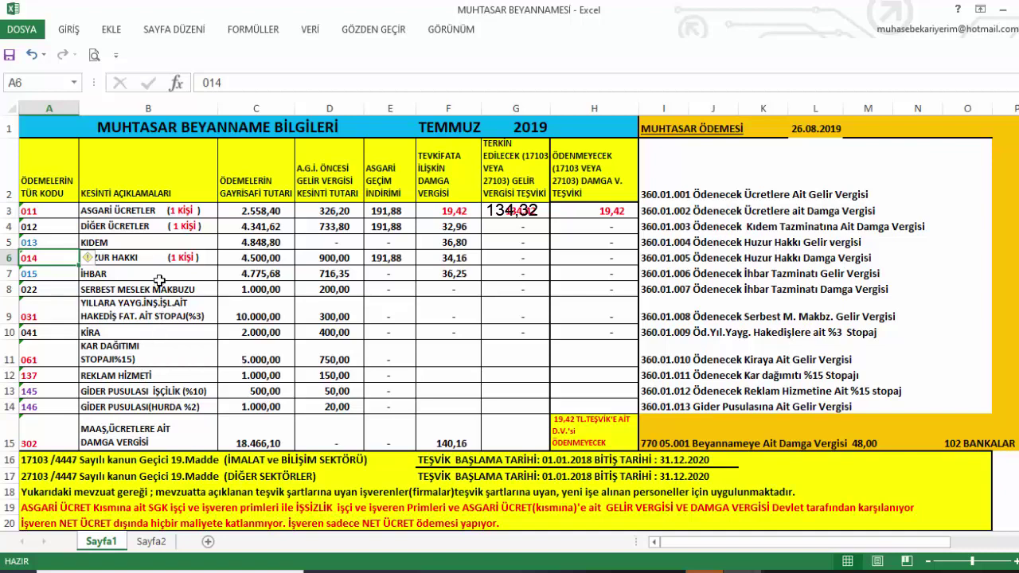
pyautogui.scroll(-2, 95, 466)
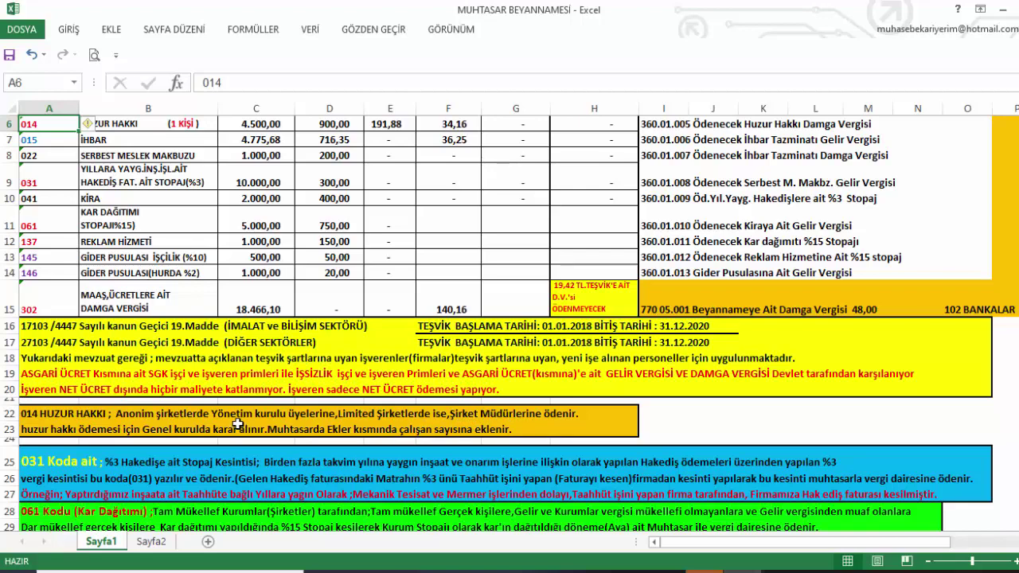
pyautogui.scroll(2, 230, 356)
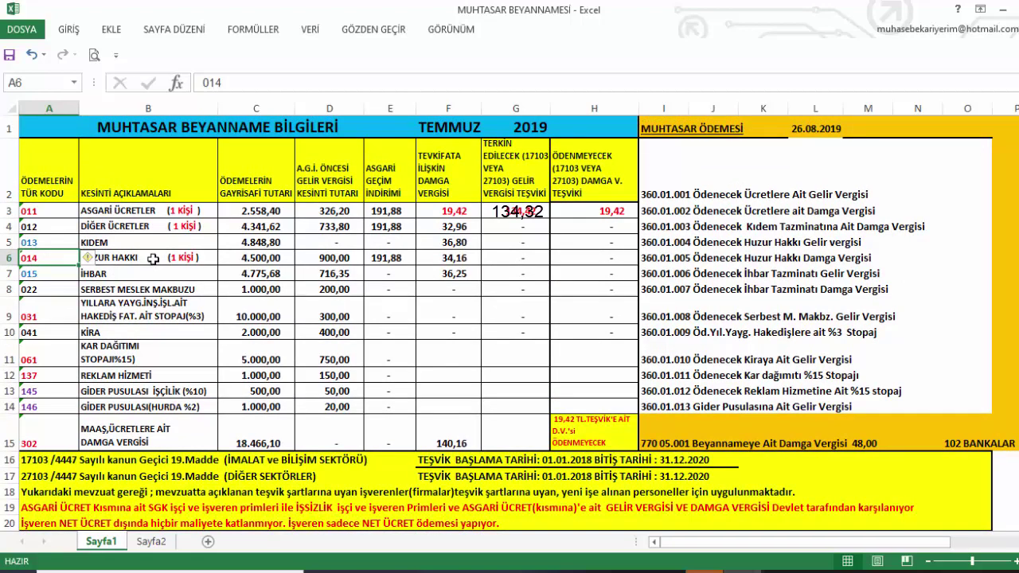
pyautogui.click(153, 259)
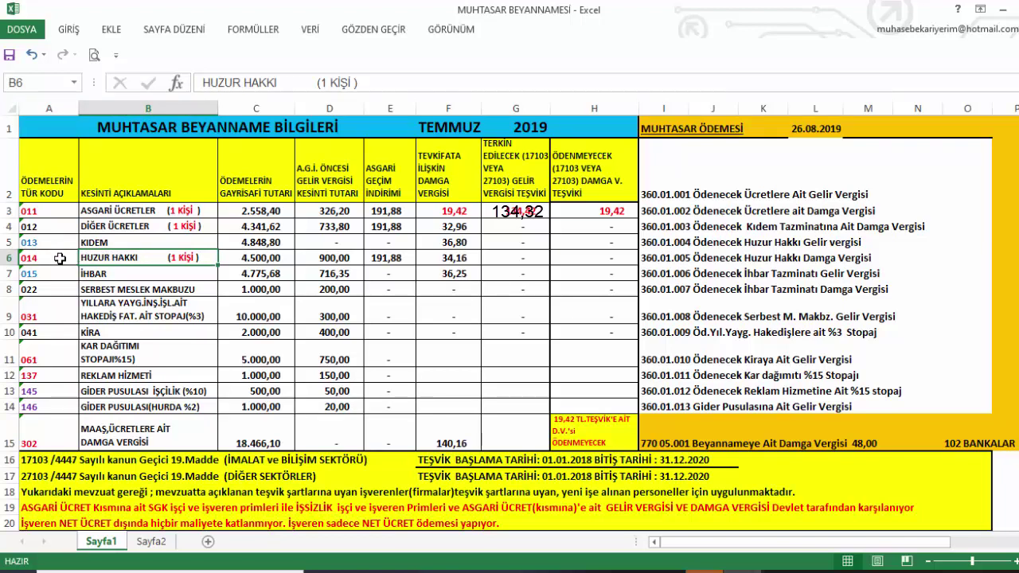
pyautogui.click(242, 260)
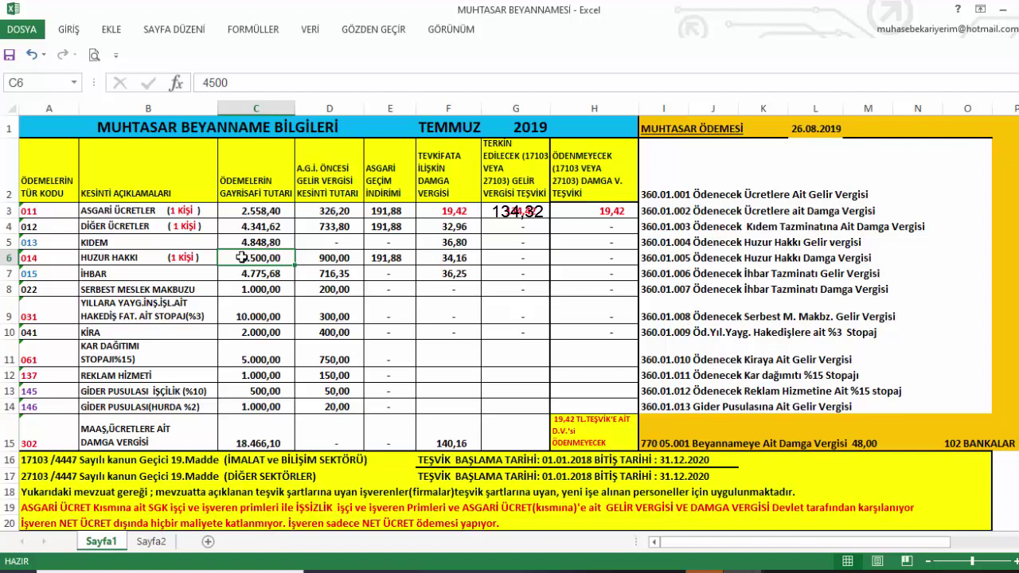
pyautogui.click(310, 260)
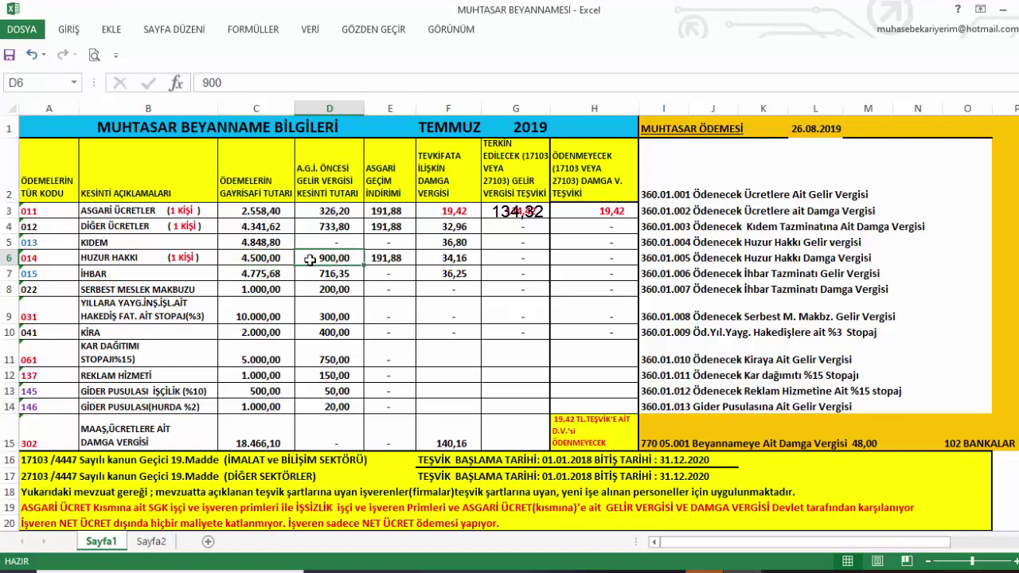
pyautogui.click(392, 261)
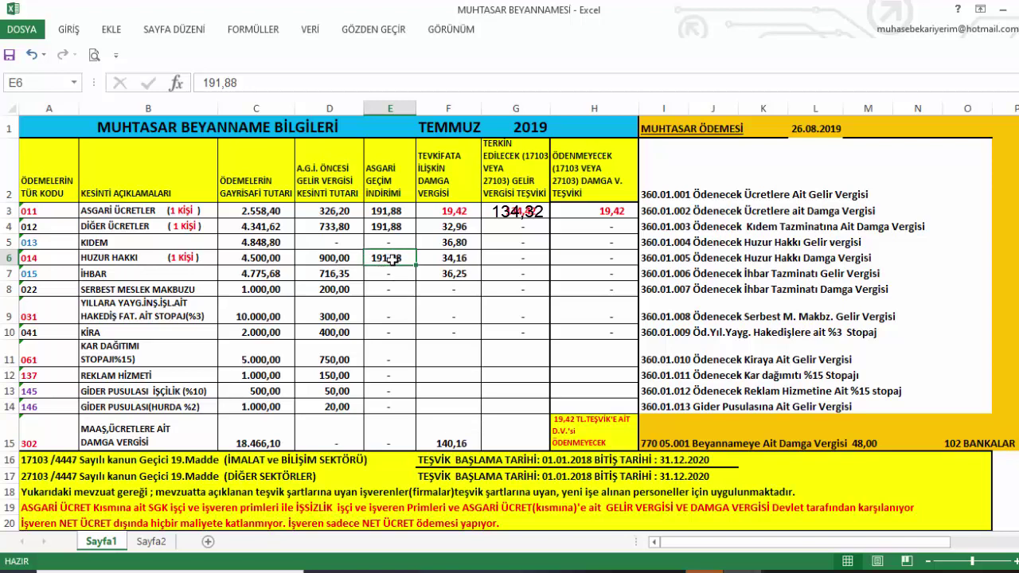
pyautogui.click(436, 261)
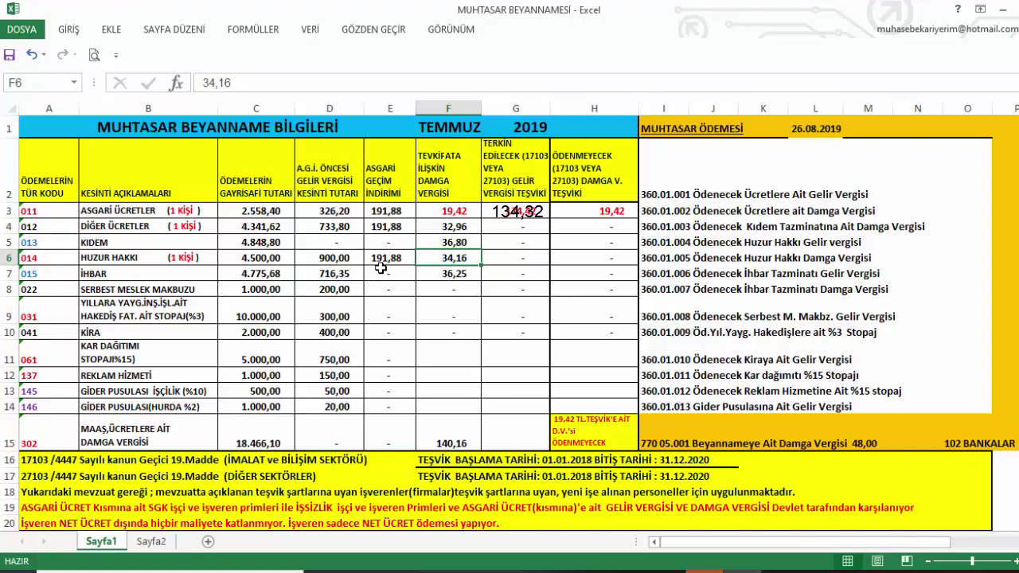
# Step: Review the İHBAR row (code 015) and its stamp tax, comparing it with the KIDEM row
pyautogui.click(50, 275)
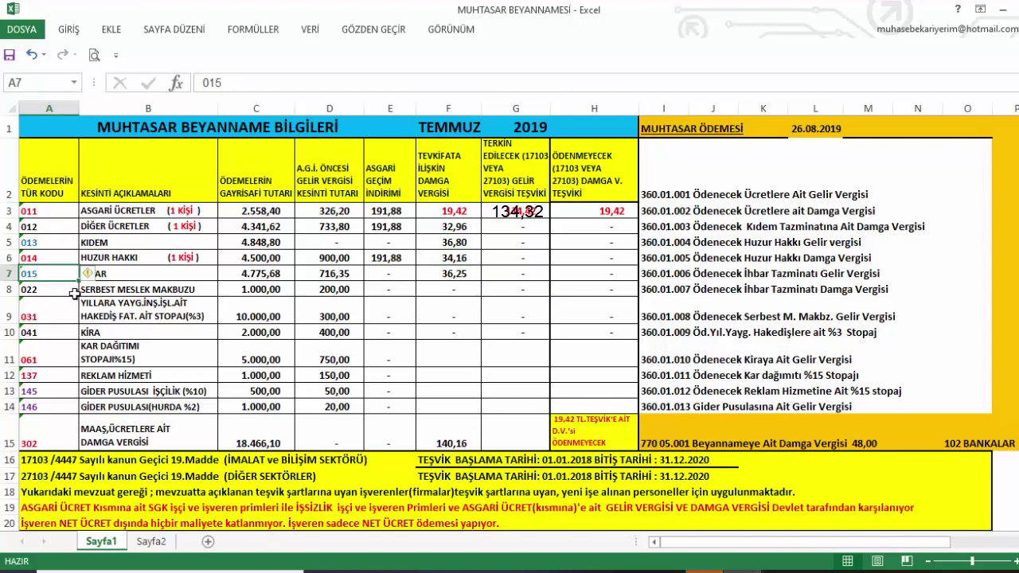
pyautogui.click(145, 275)
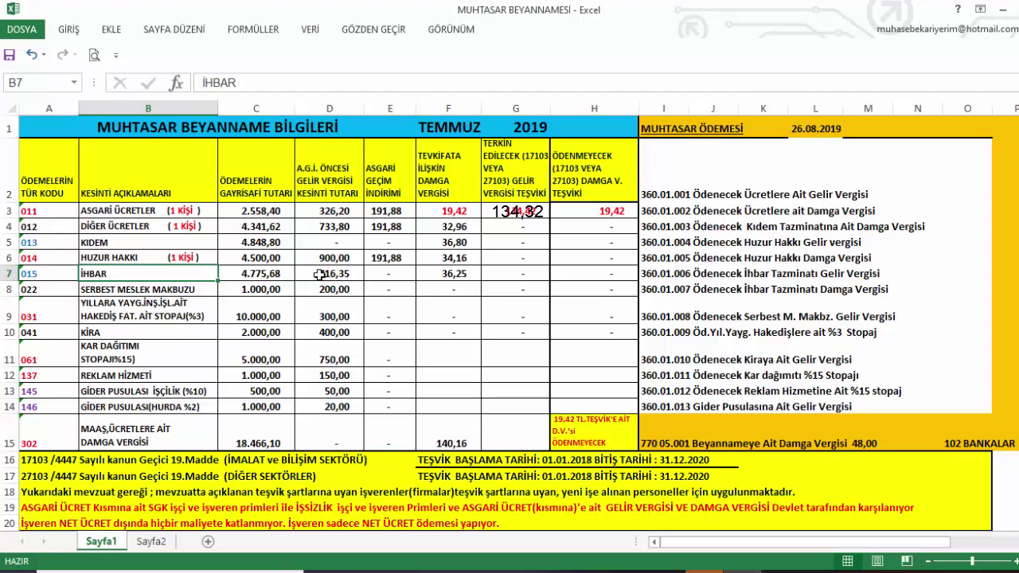
pyautogui.click(442, 274)
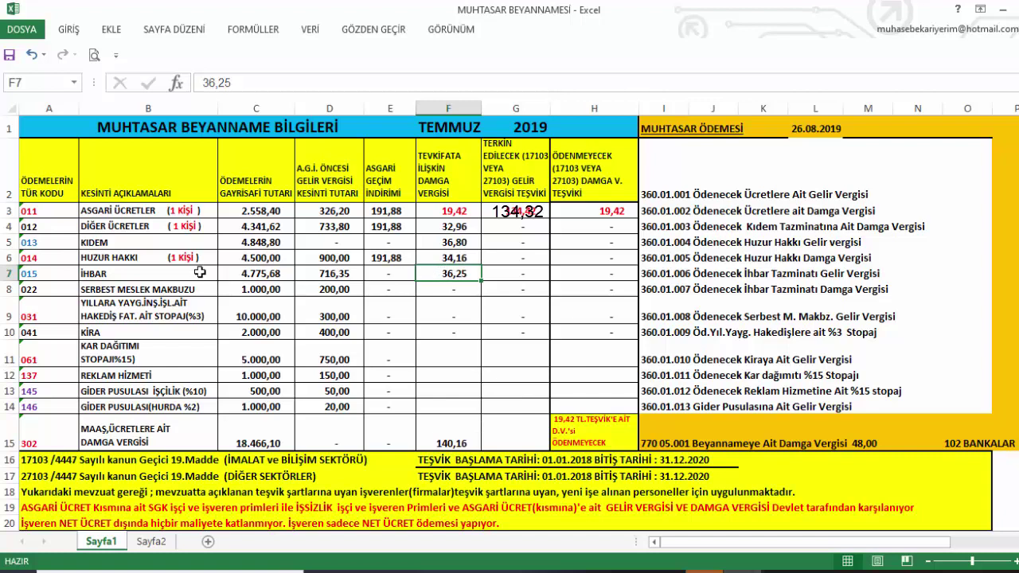
pyautogui.click(127, 242)
pyautogui.click(106, 274)
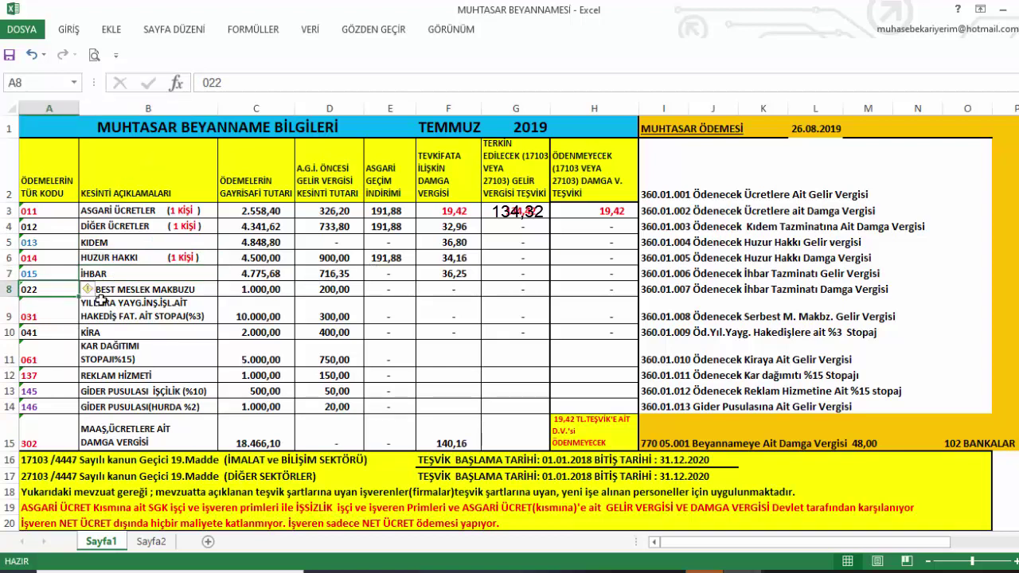
# Step: Review the SERBEST MESLEK MAKBUZU row (code 022), checking its gross payment and income tax deduction
pyautogui.press('Down')
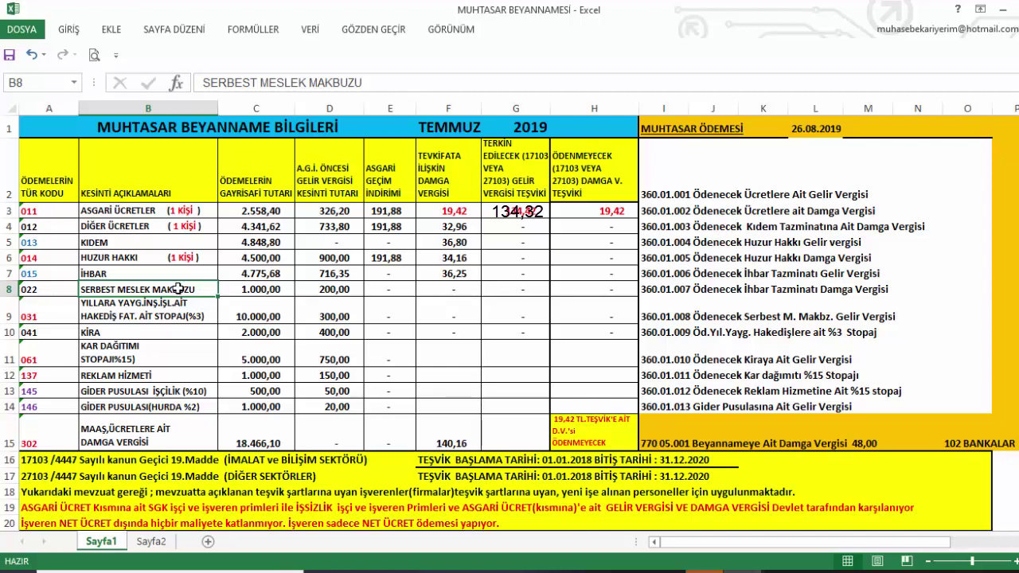
pyautogui.click(229, 291)
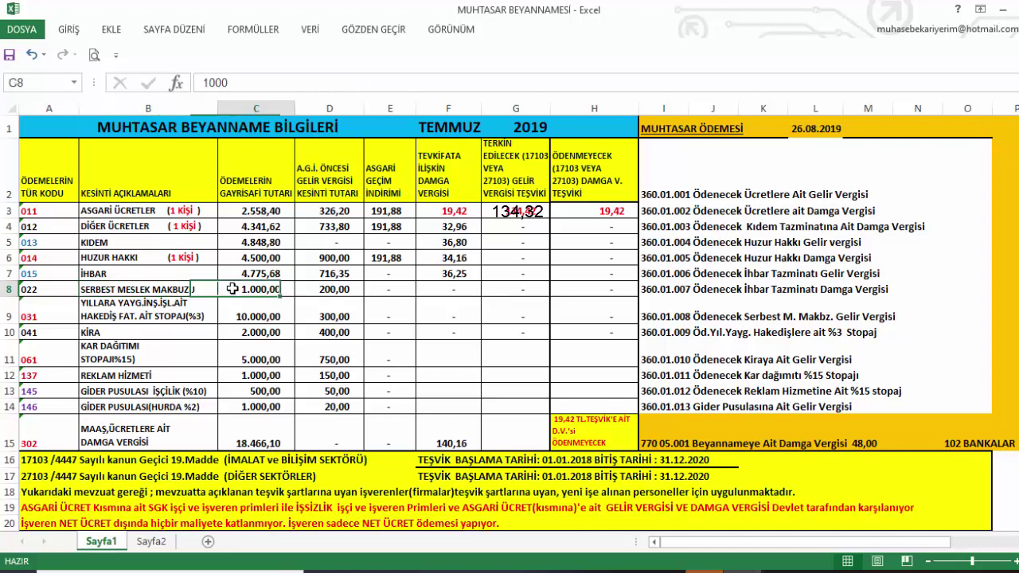
pyautogui.click(323, 286)
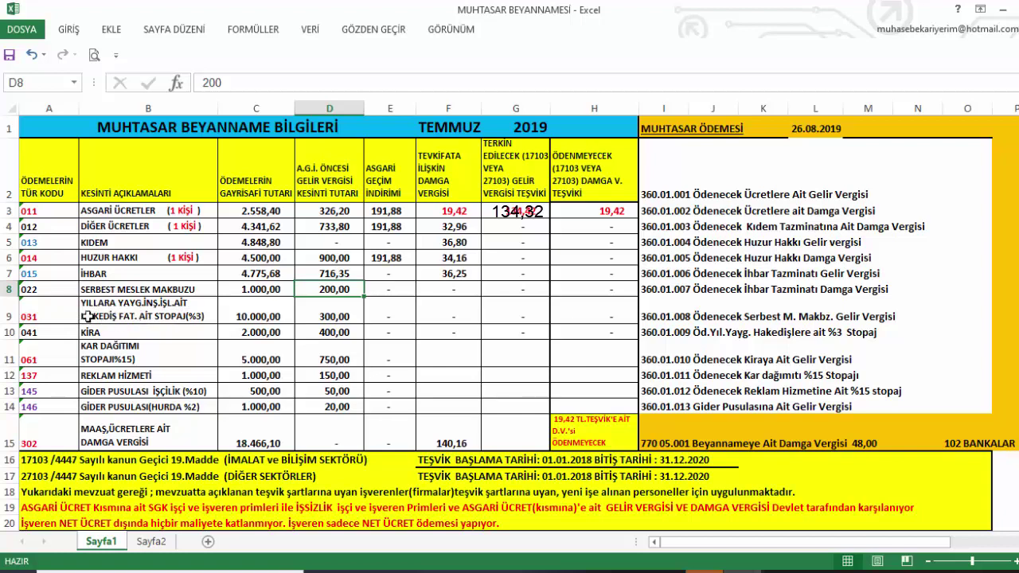
# Step: Find the explanatory note for code 031 (progress payment withholding) below the table
pyautogui.scroll(-4, 78, 315)
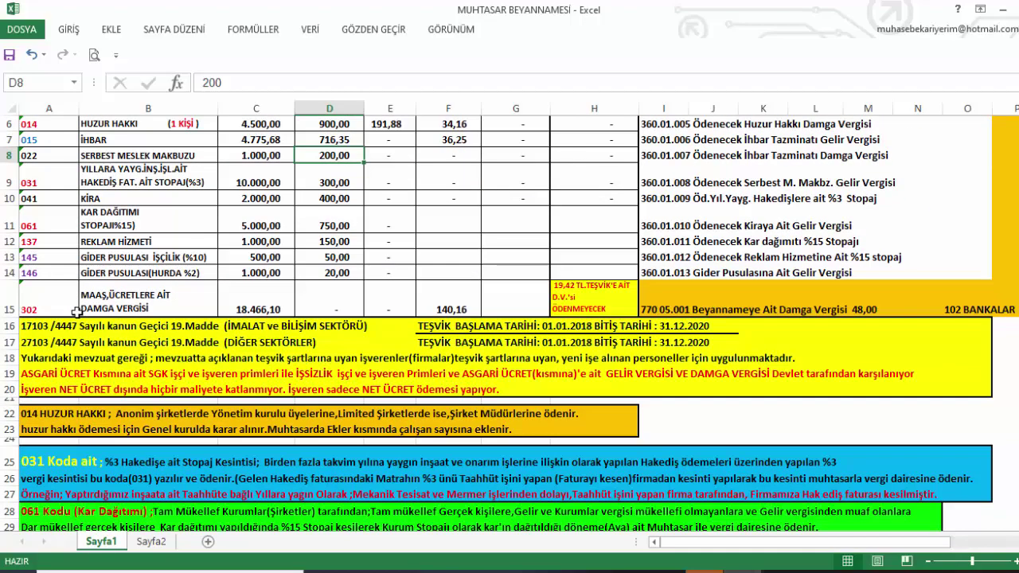
pyautogui.scroll(-2, 74, 309)
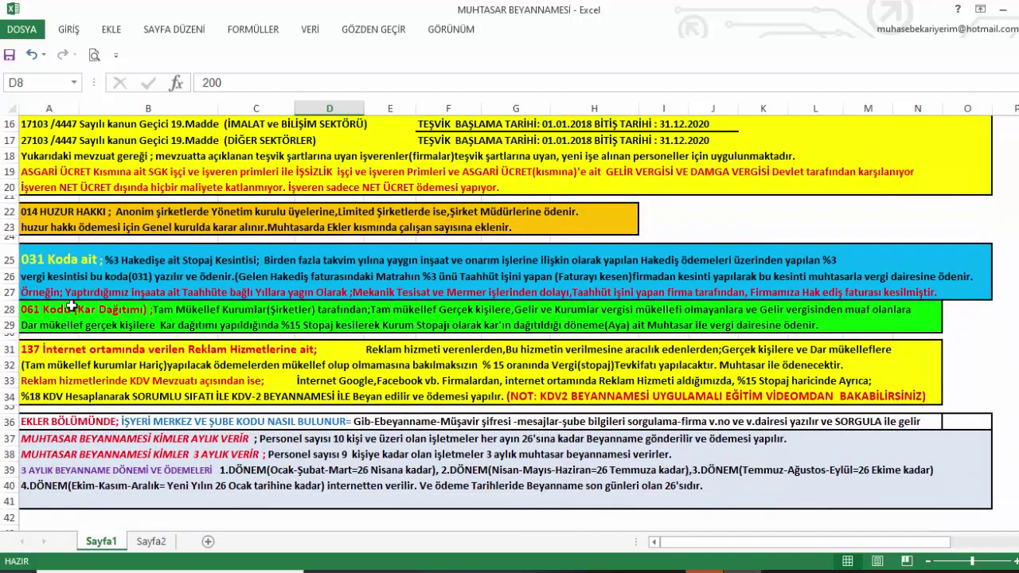
pyautogui.scroll(2, 53, 270)
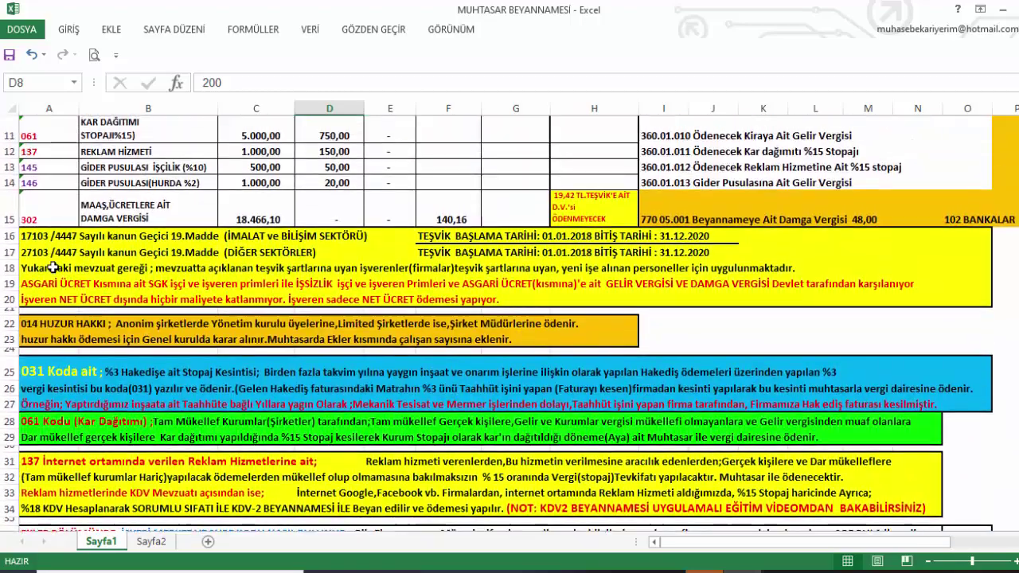
pyautogui.scroll(2, 52, 269)
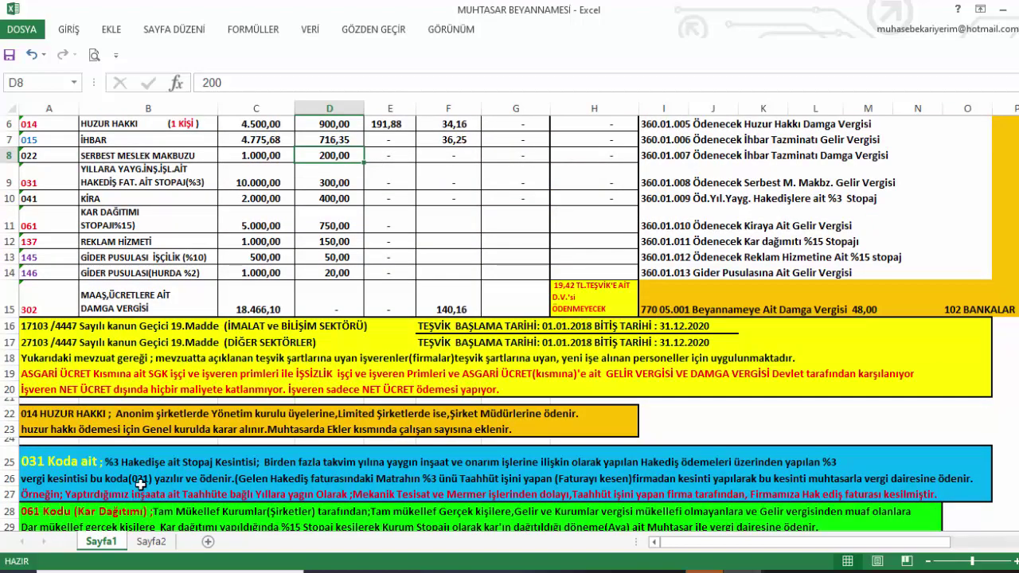
# Step: Read the 031 note on the 3% progress payment withholding and review that row's gross payment and income tax deduction
pyautogui.scroll(-2, 141, 484)
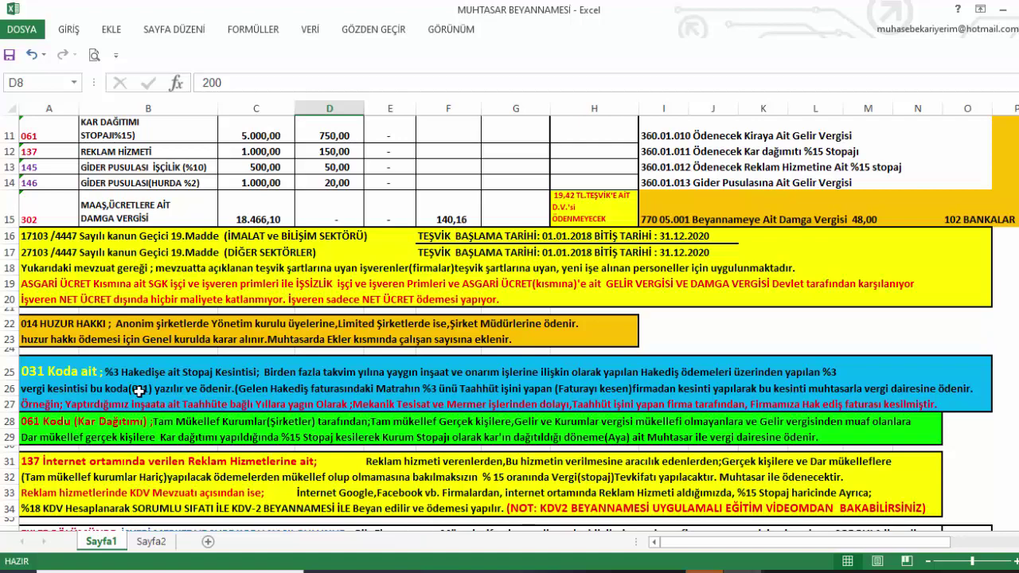
pyautogui.scroll(4, 139, 367)
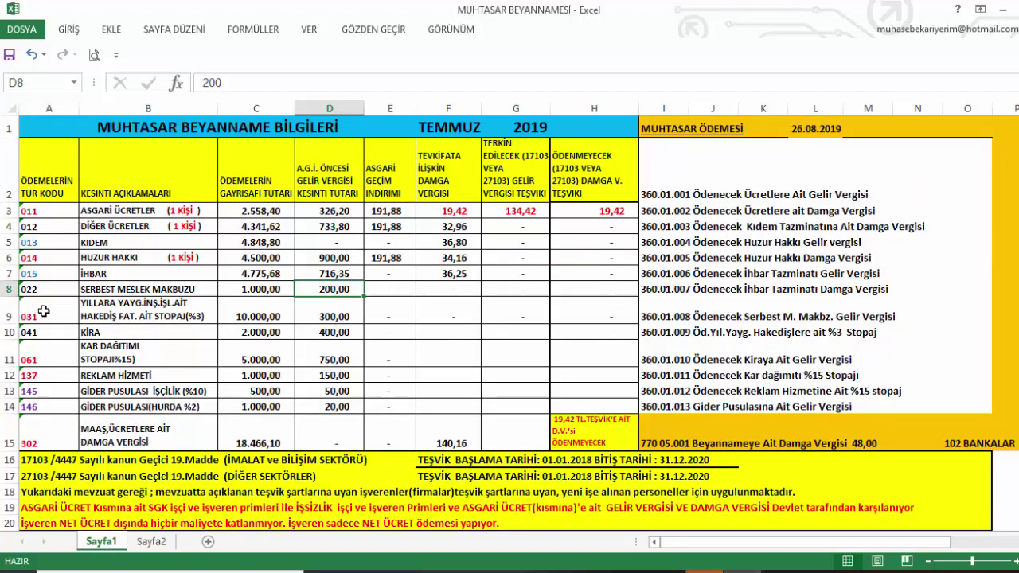
pyautogui.click(277, 312)
pyautogui.press('Tab')
pyautogui.press('Tab')
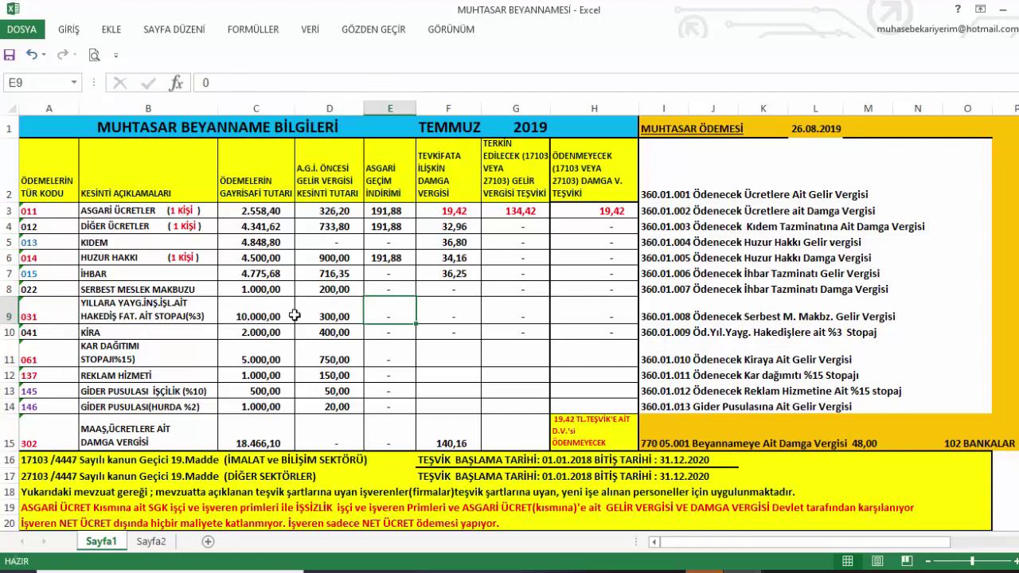
# Step: Review the KİRA row (041) and check the KAR DAĞITIMI row (061) against its explanatory note
pyautogui.click(50, 332)
pyautogui.click(166, 330)
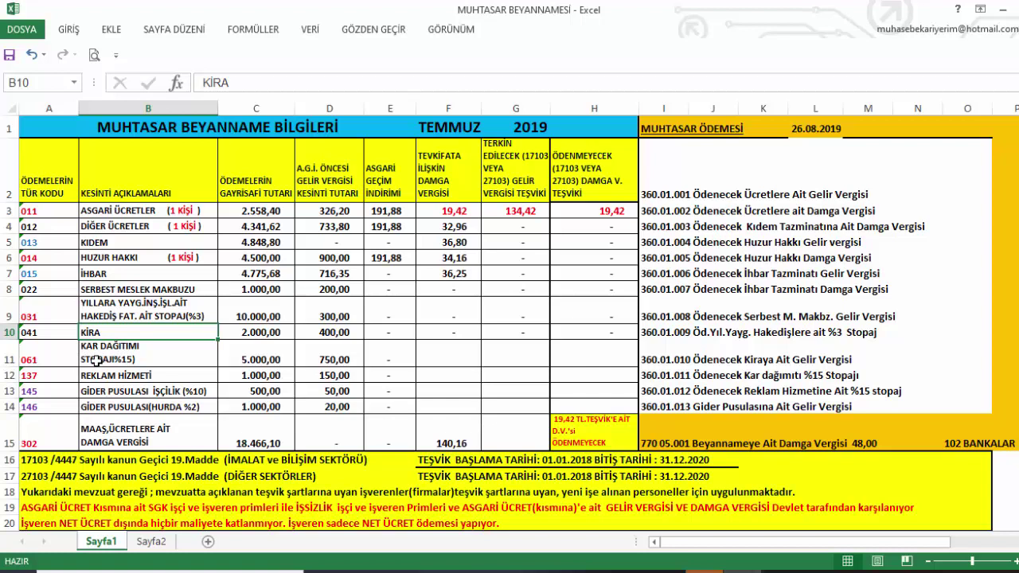
pyautogui.click(233, 356)
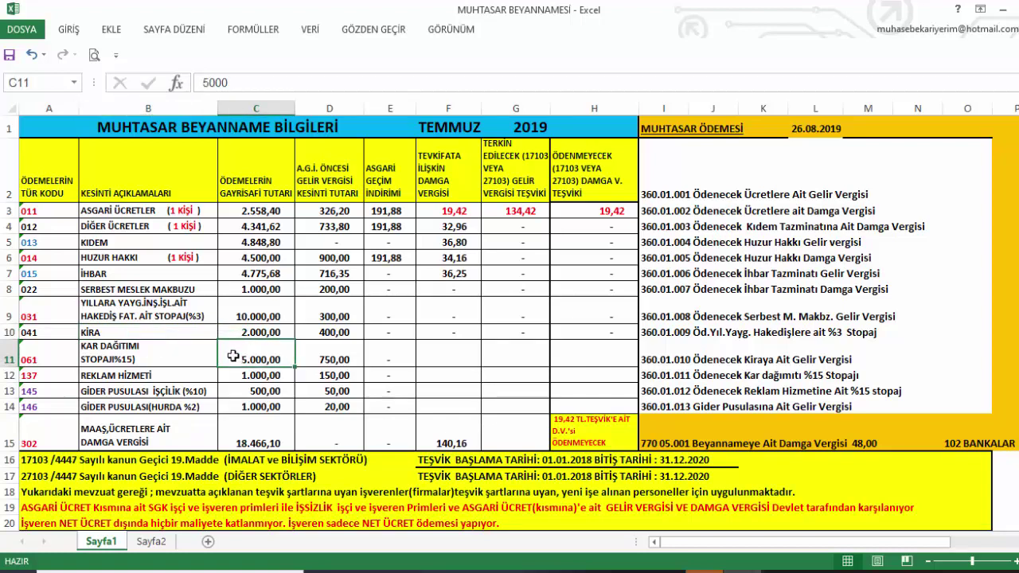
pyautogui.click(323, 357)
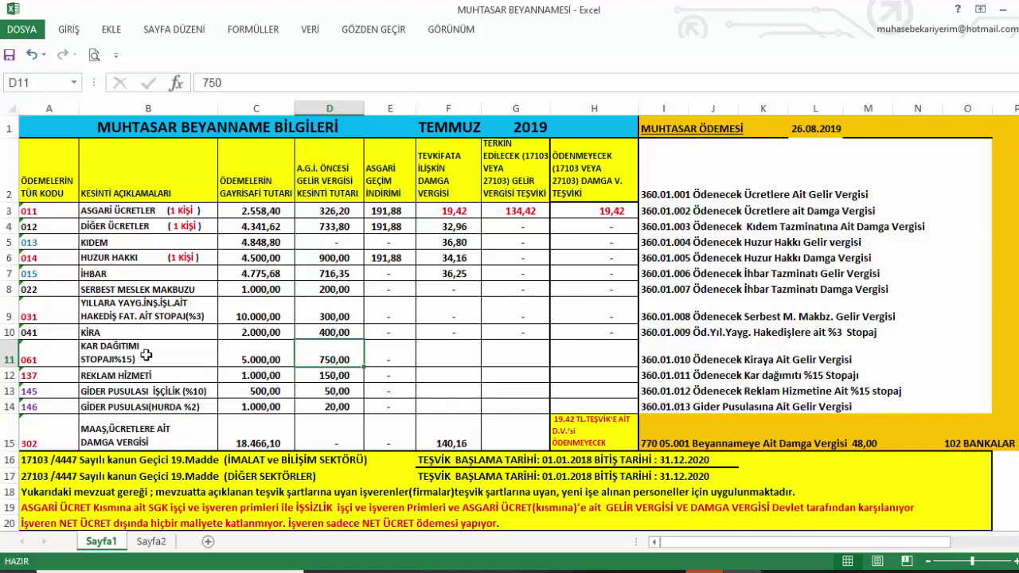
pyautogui.scroll(-3, 78, 357)
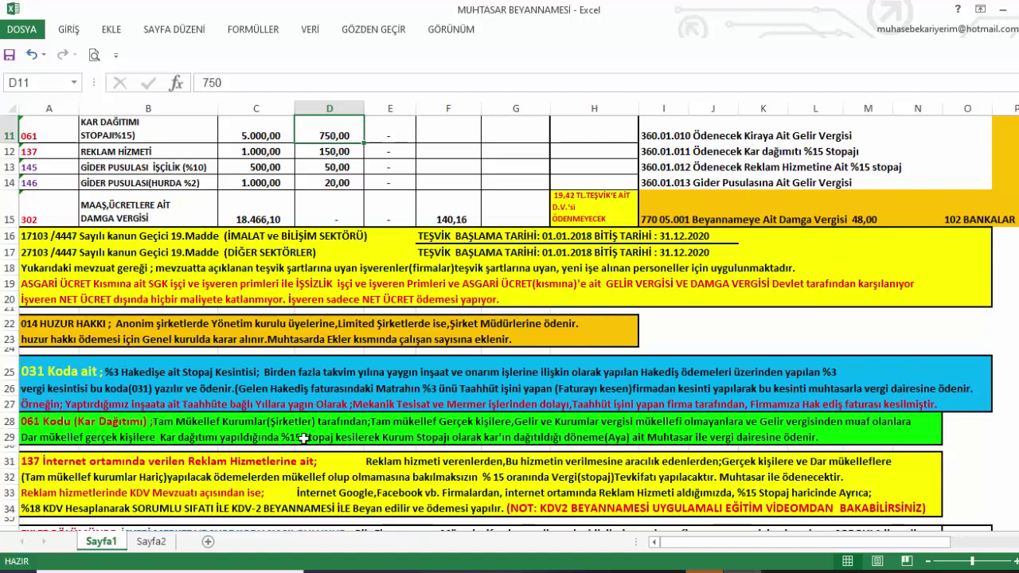
pyautogui.scroll(4, 137, 390)
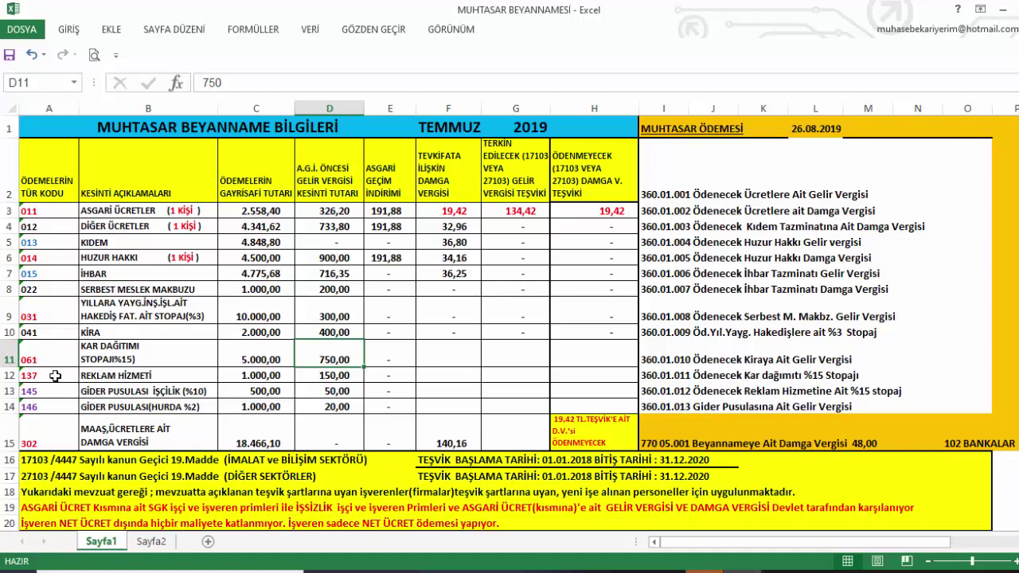
# Step: Read the note for code 137 on internet advertising services and check the REKLAM HİZMETİ row's income tax deduction
pyautogui.scroll(-5, 54, 375)
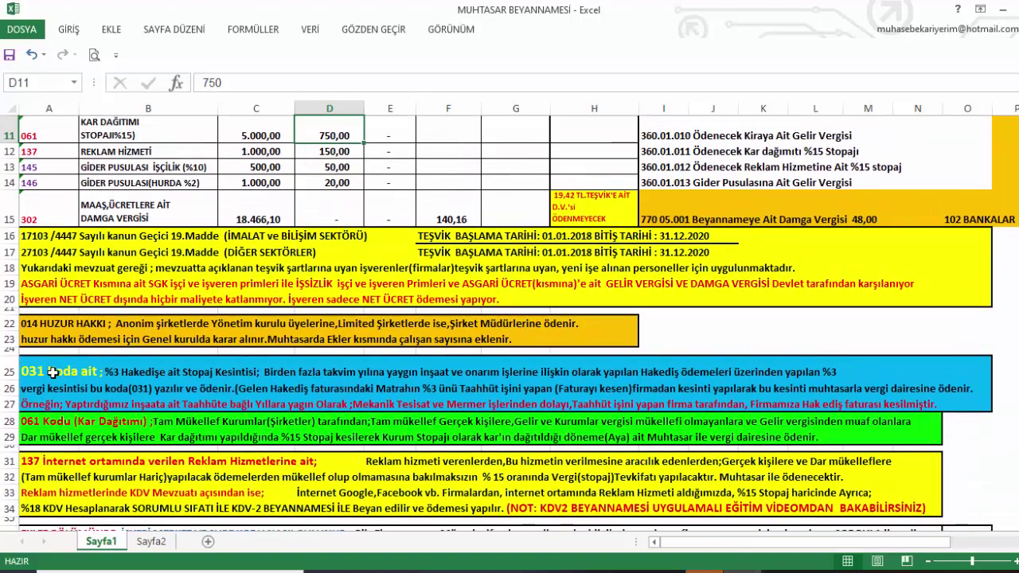
pyautogui.scroll(2, 56, 372)
pyautogui.scroll(4, 51, 474)
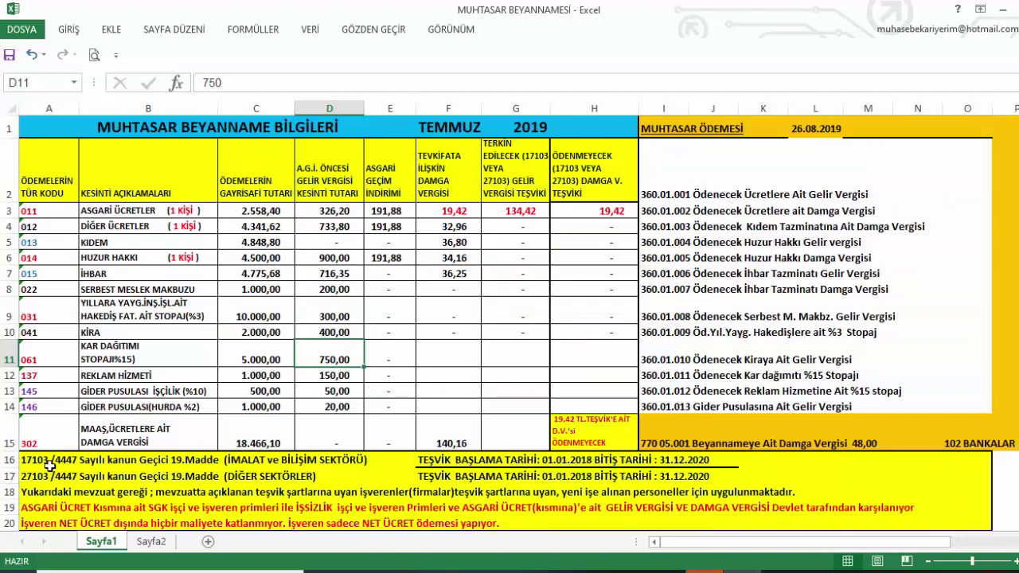
pyautogui.click(95, 376)
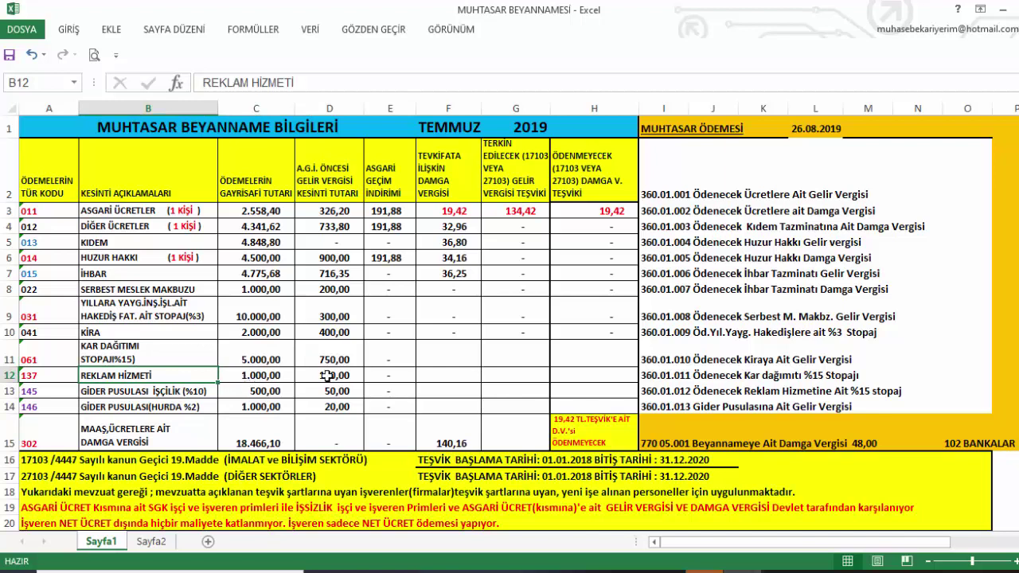
pyautogui.click(321, 376)
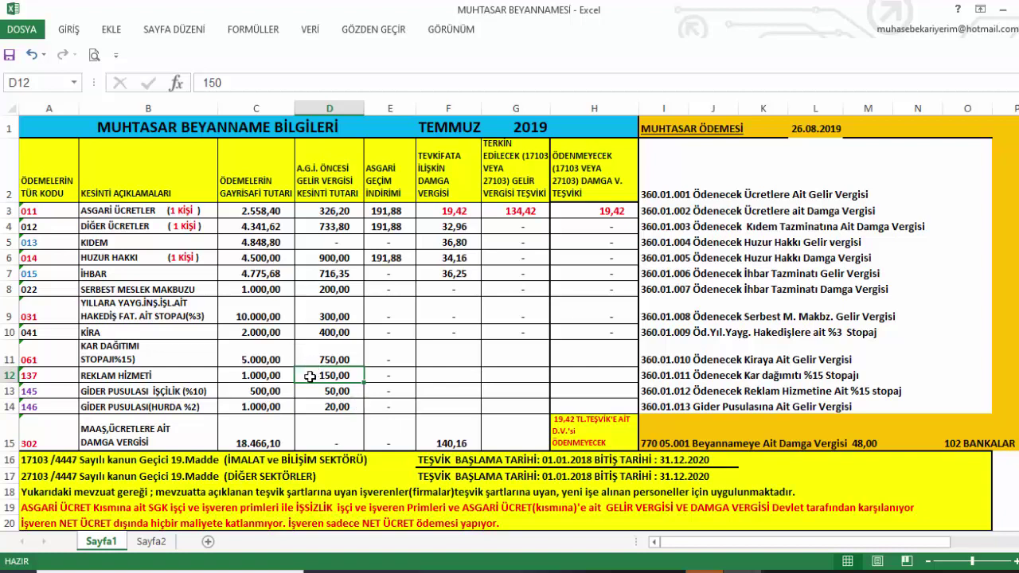
# Step: Review the GİDER PUSULASI İŞÇİLİK row (code 145), checking its gross payment and income tax deduction
pyautogui.click(50, 392)
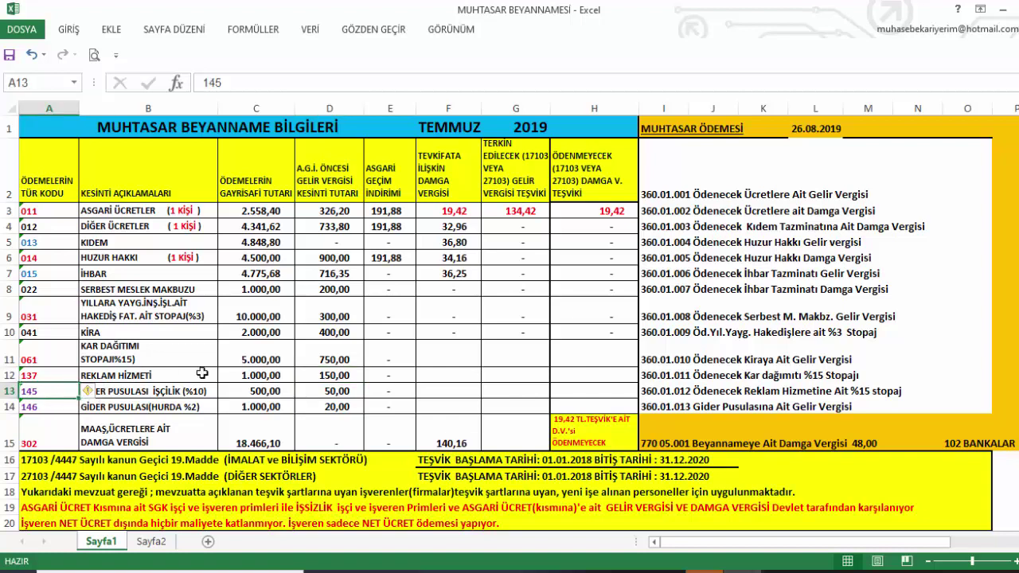
pyautogui.click(231, 390)
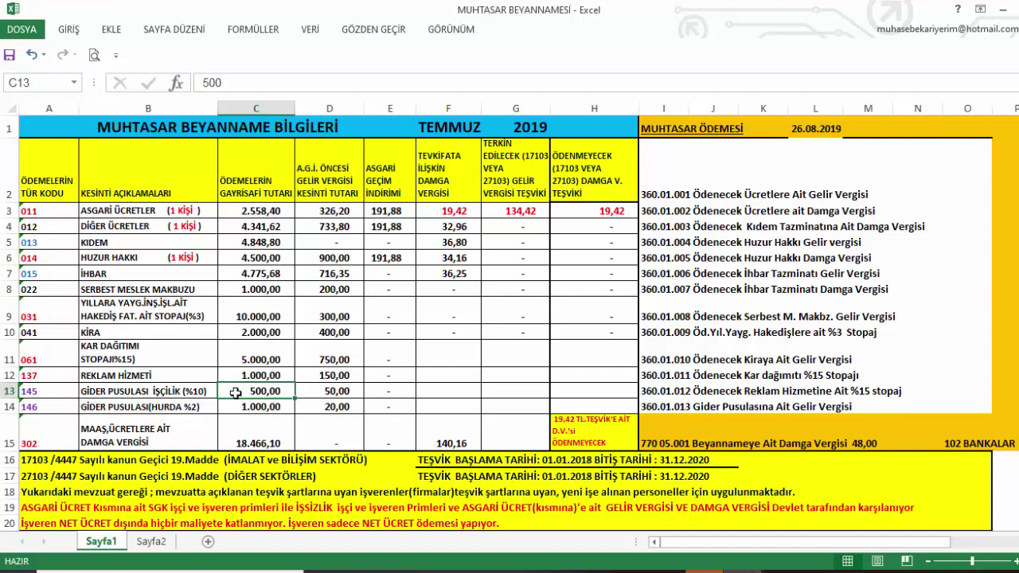
pyautogui.click(314, 393)
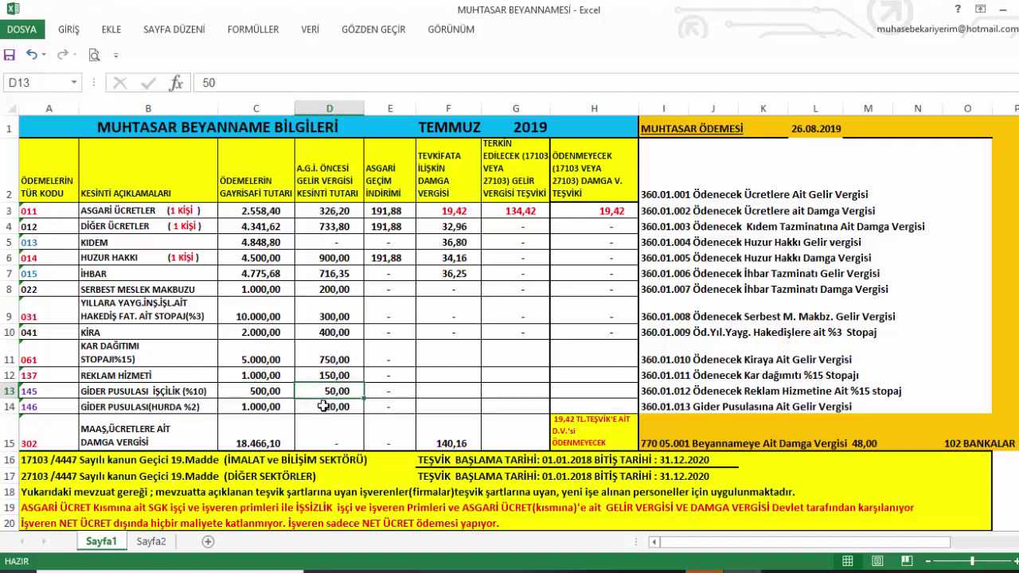
# Step: Compare the two GİDER PUSULASI rows, İŞÇİLİK (145) and HURDA (146), by code, withholding rate and deduction amount
pyautogui.click(97, 409)
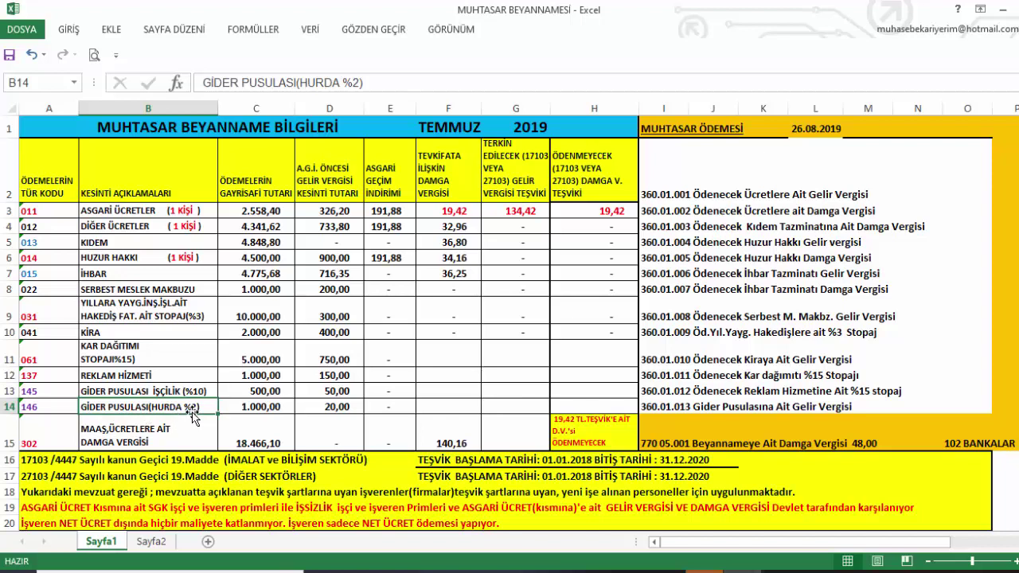
pyautogui.click(52, 392)
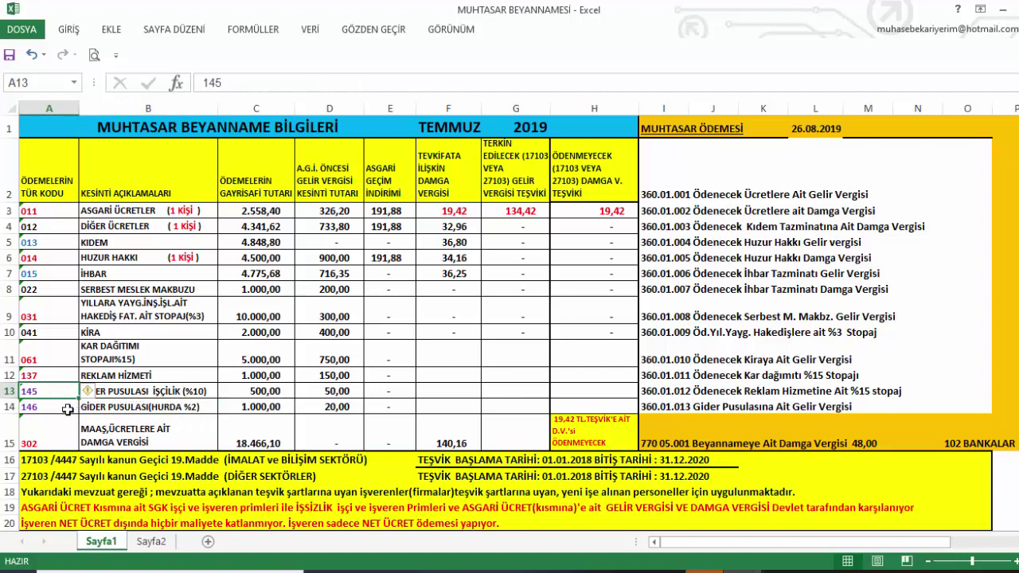
pyautogui.click(66, 407)
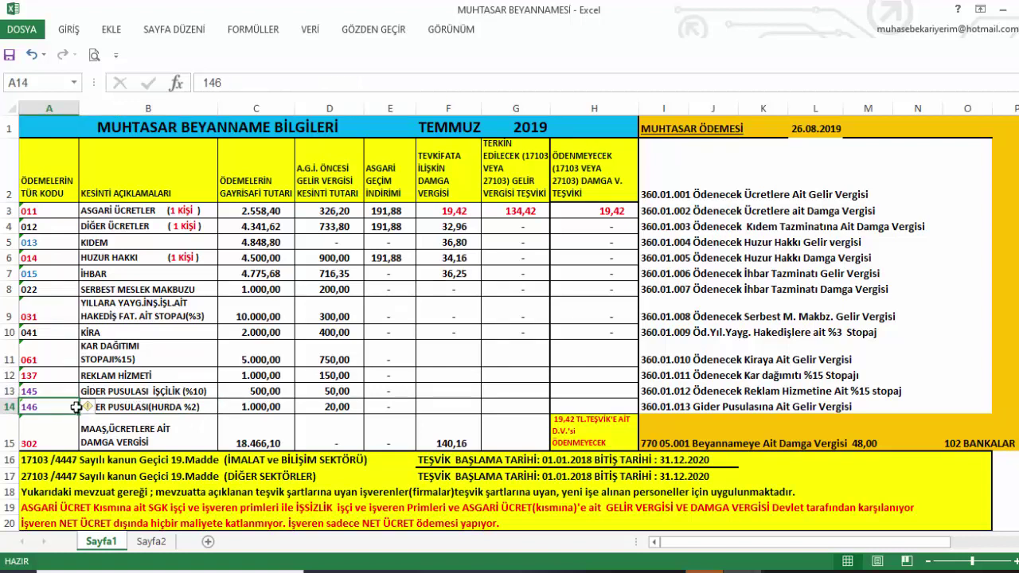
pyautogui.click(142, 392)
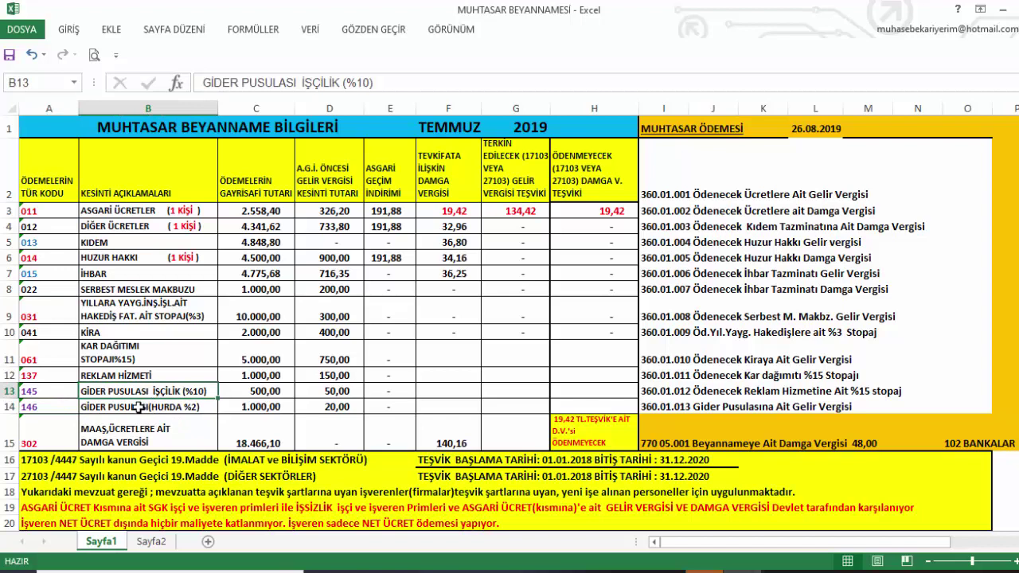
pyautogui.click(137, 408)
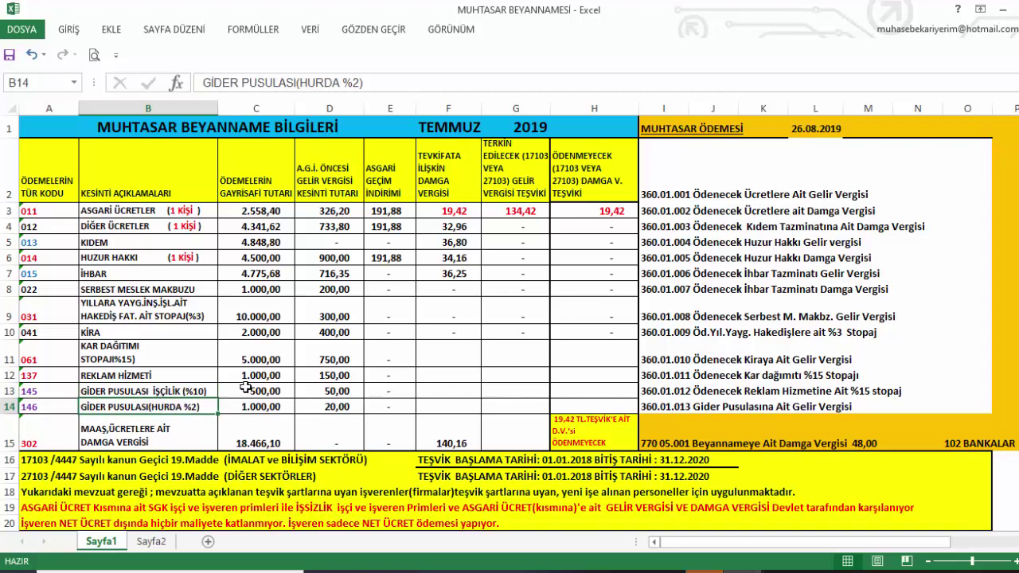
pyautogui.click(316, 390)
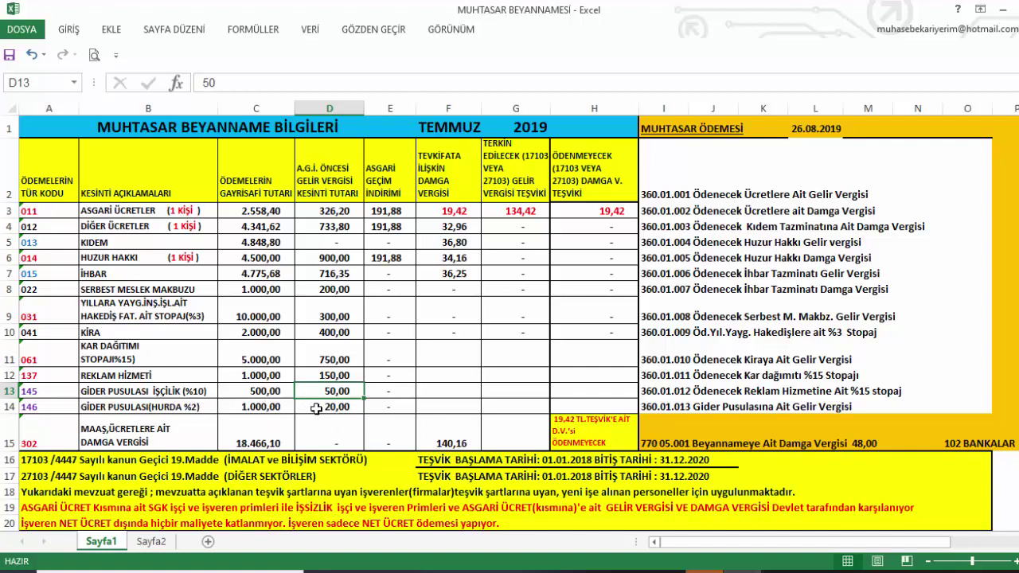
pyautogui.click(229, 408)
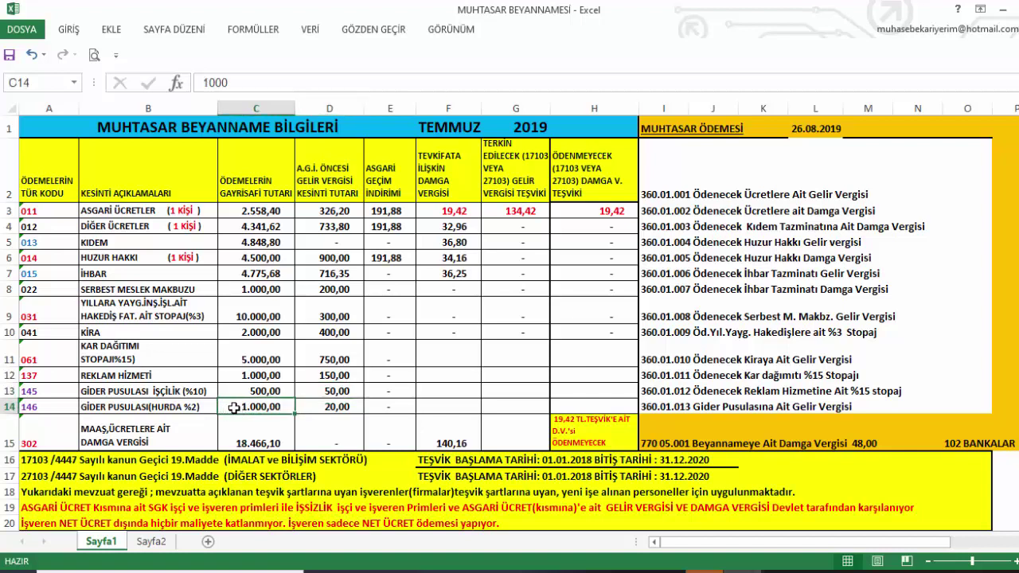
pyautogui.click(318, 409)
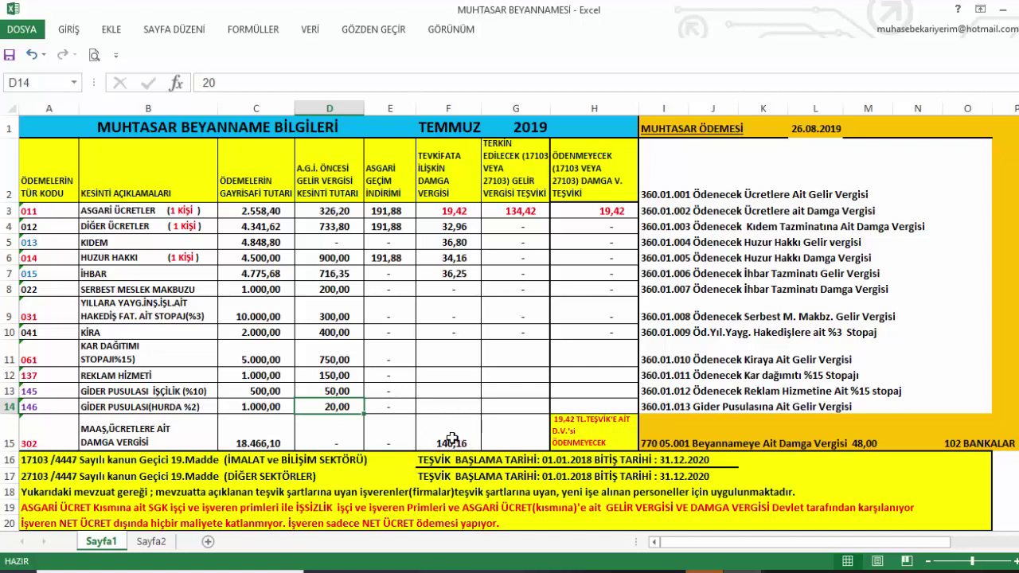
# Step: Check the stamp tax incentive note in the 302 row against the ASGARİ ÜCRETLER row's non-payable stamp tax
pyautogui.click(575, 427)
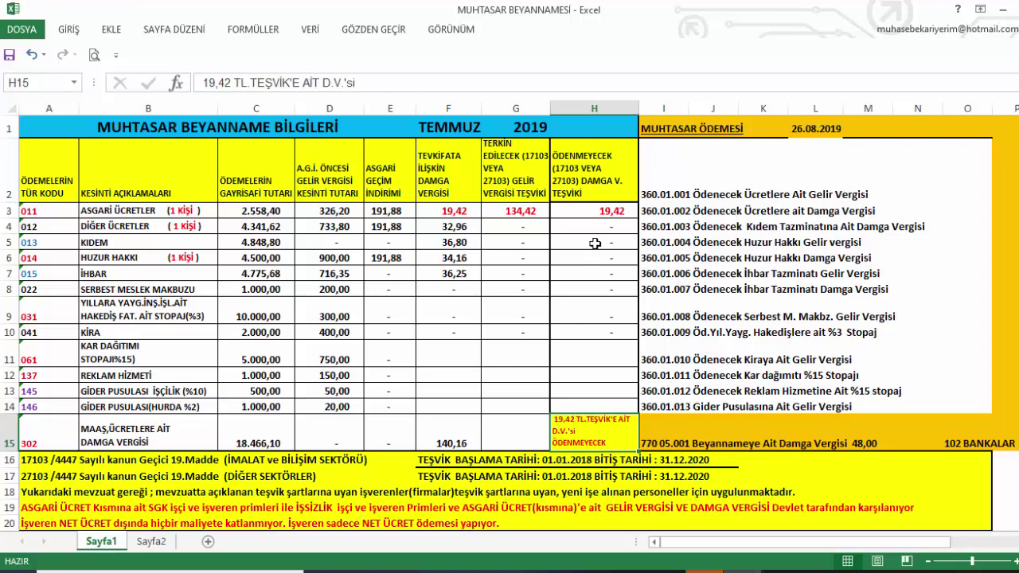
pyautogui.click(581, 208)
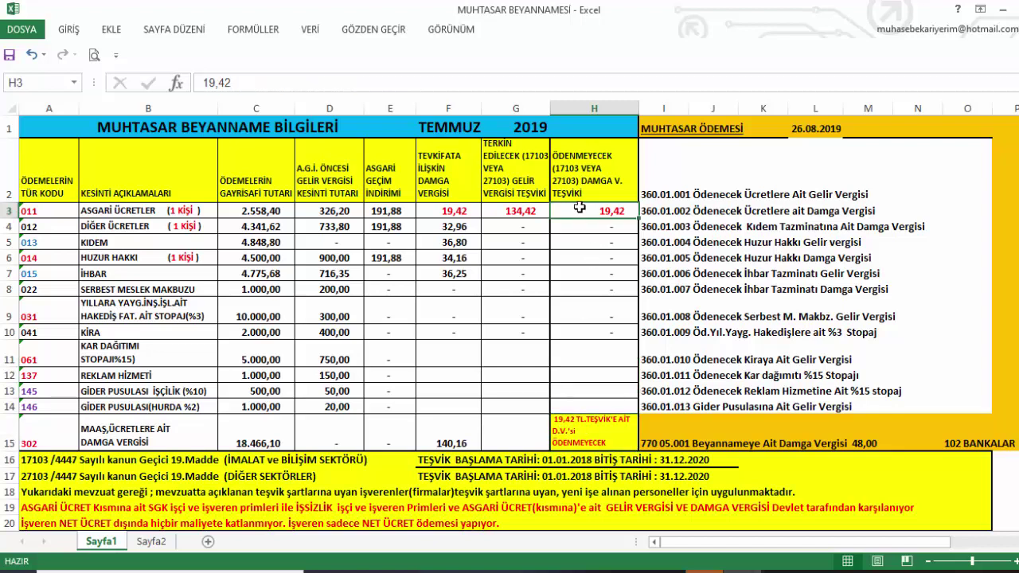
pyautogui.click(574, 428)
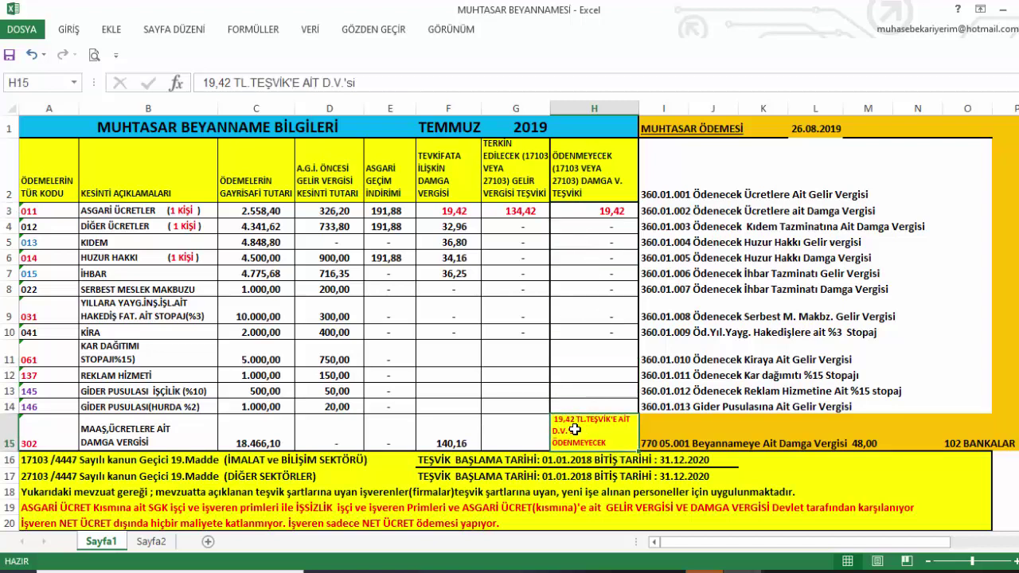
# Step: Find the notes below the table on workplace codes and on monthly and three-monthly Muhtasar filing periods
pyautogui.scroll(-3, 355, 398)
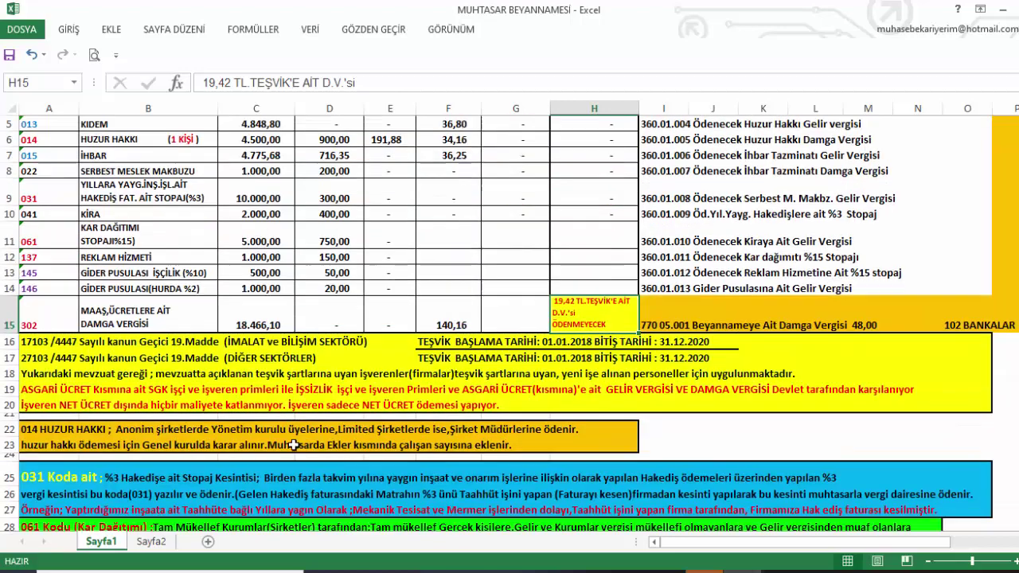
pyautogui.scroll(-4, 281, 438)
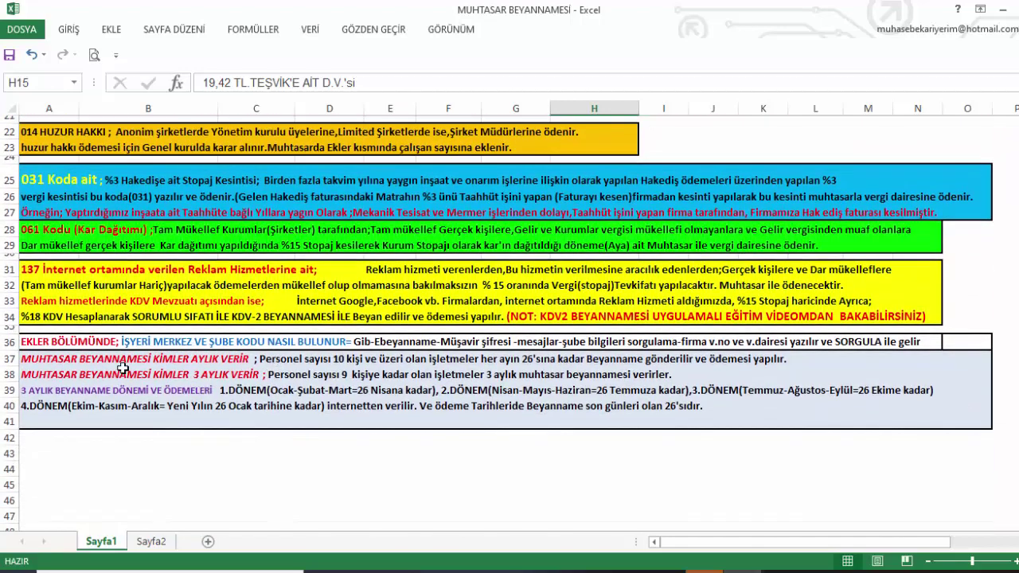